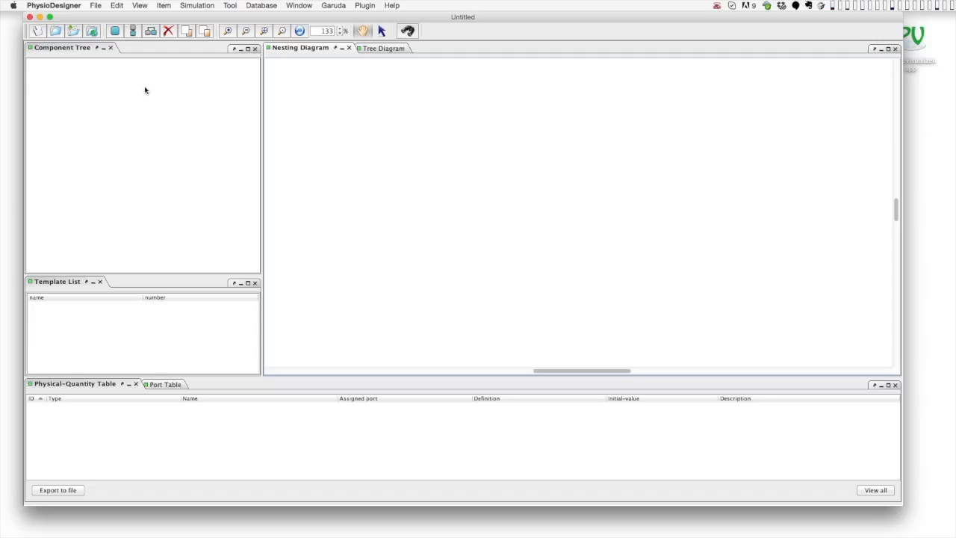
Search the PH Database for "bvp" models.
click(92, 31)
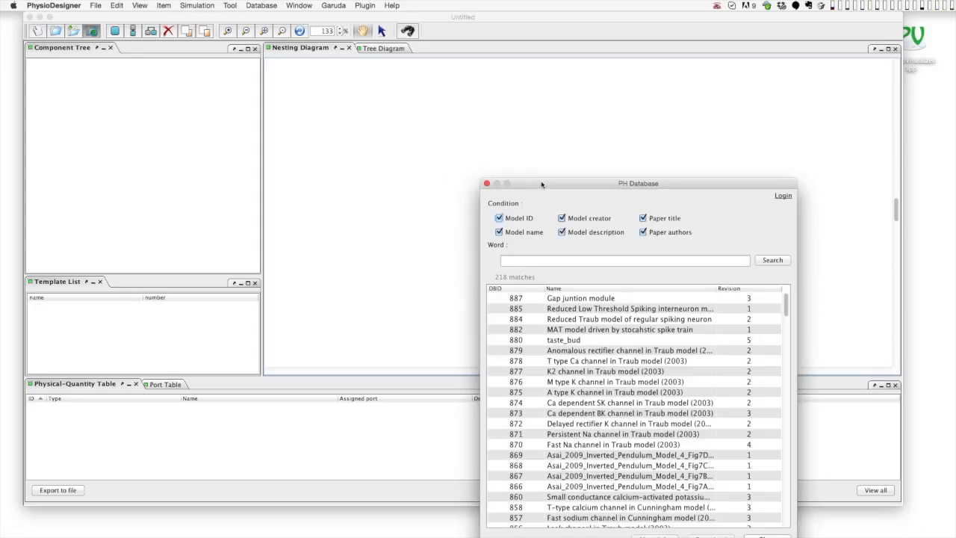
drag(541, 184, 438, 60)
click(448, 139)
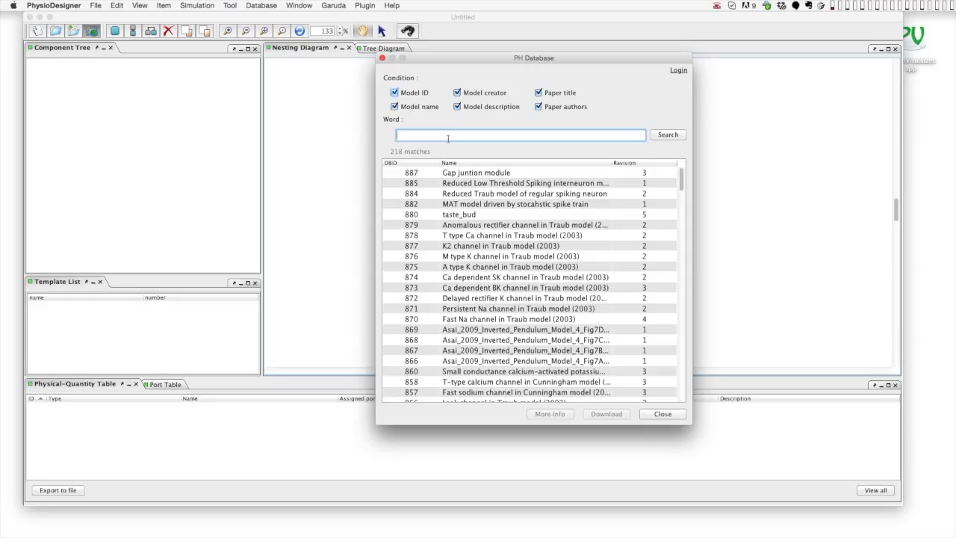
text(bvp)
click(659, 133)
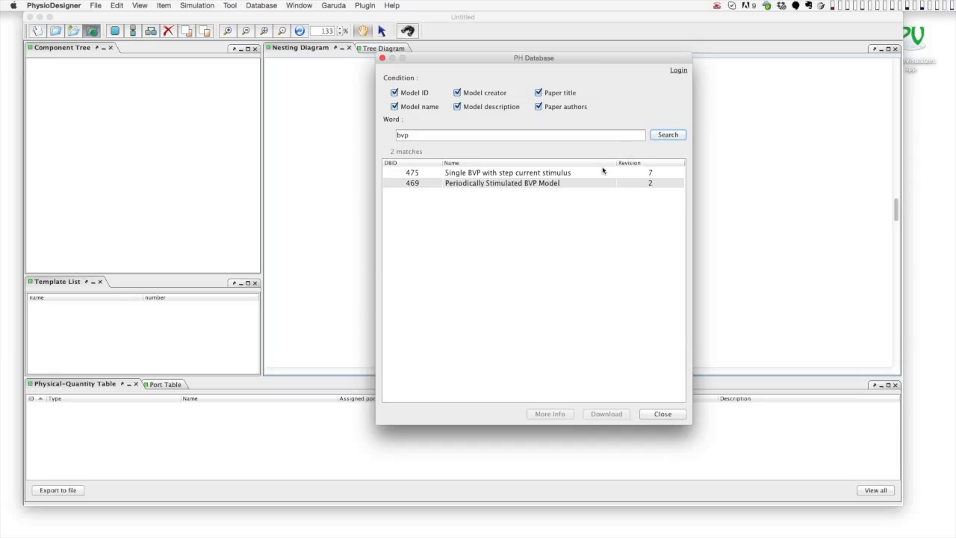
Download the "Single BVP with step current stimulus" model from the search results and open it.
click(603, 172)
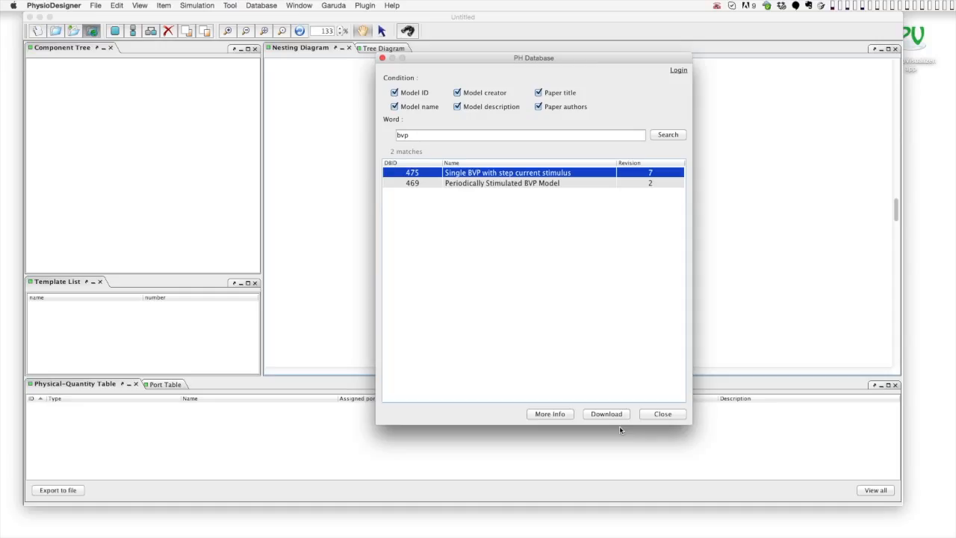
click(616, 416)
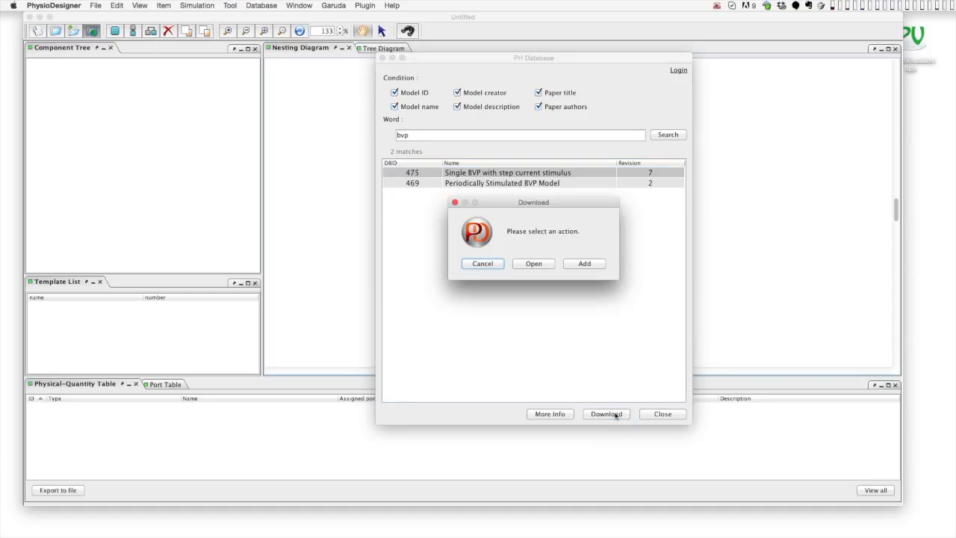
click(539, 268)
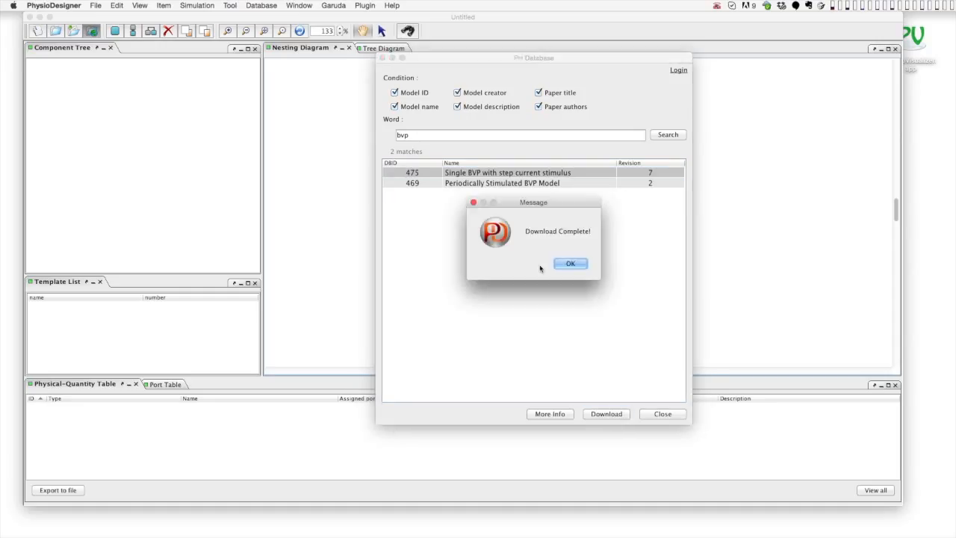
click(571, 264)
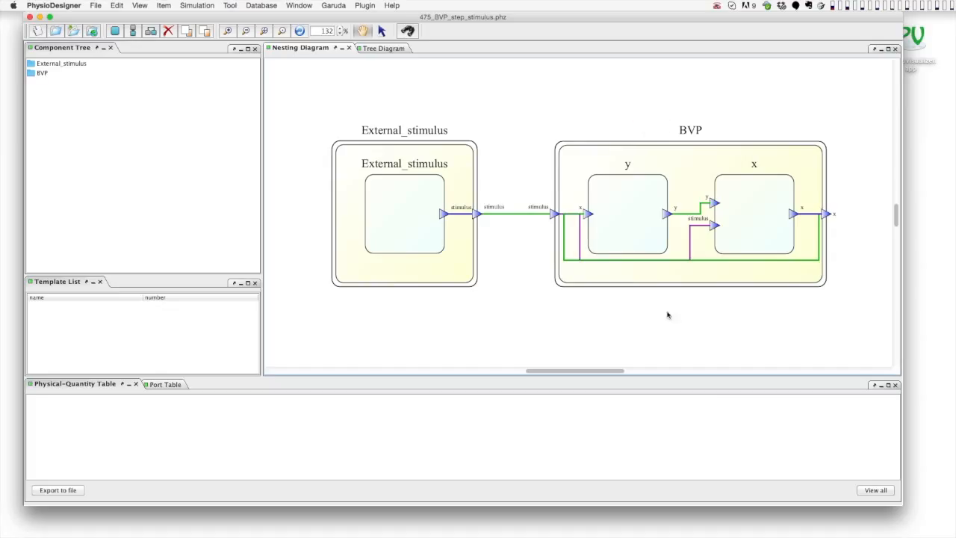
Plot the time course of the BVP module's x out-port and move the graph clear of the diagram.
click(821, 279)
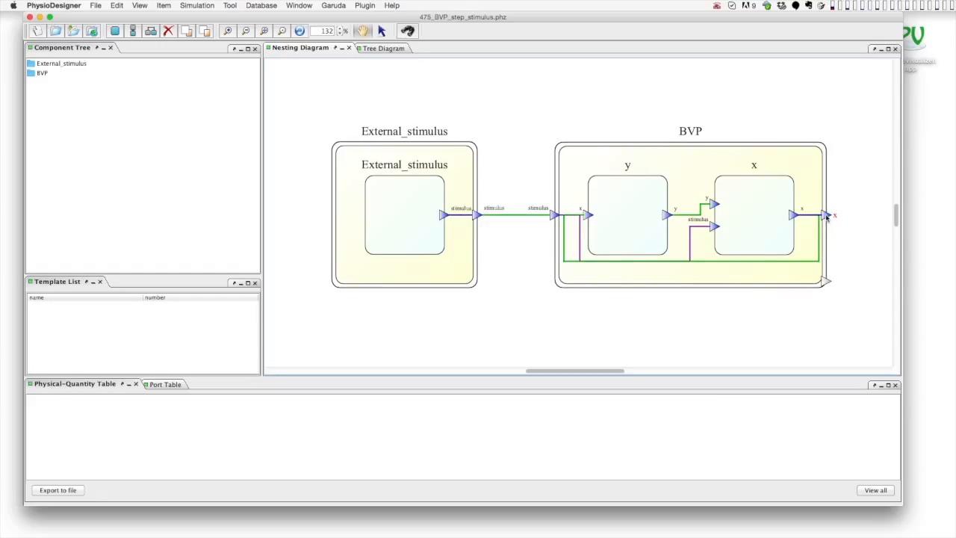
right_click(825, 216)
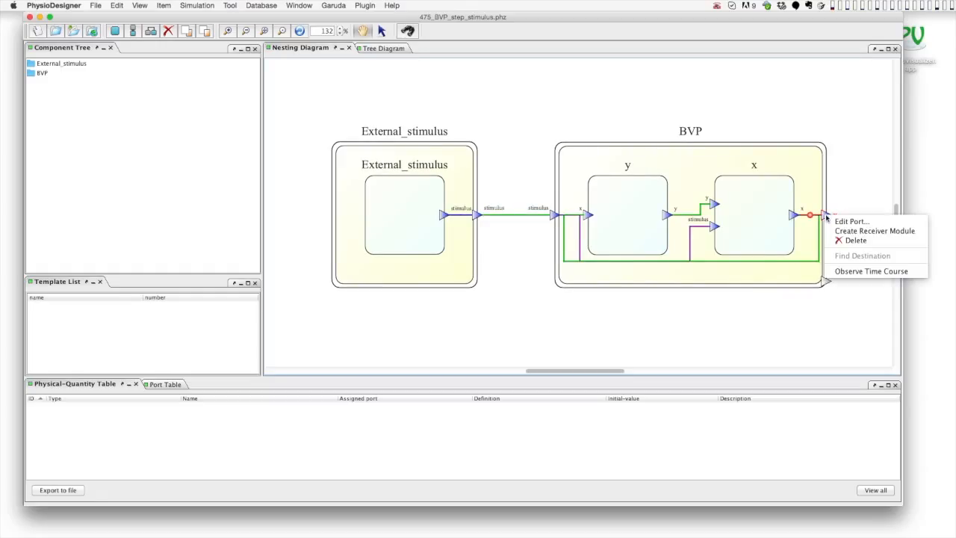
click(867, 270)
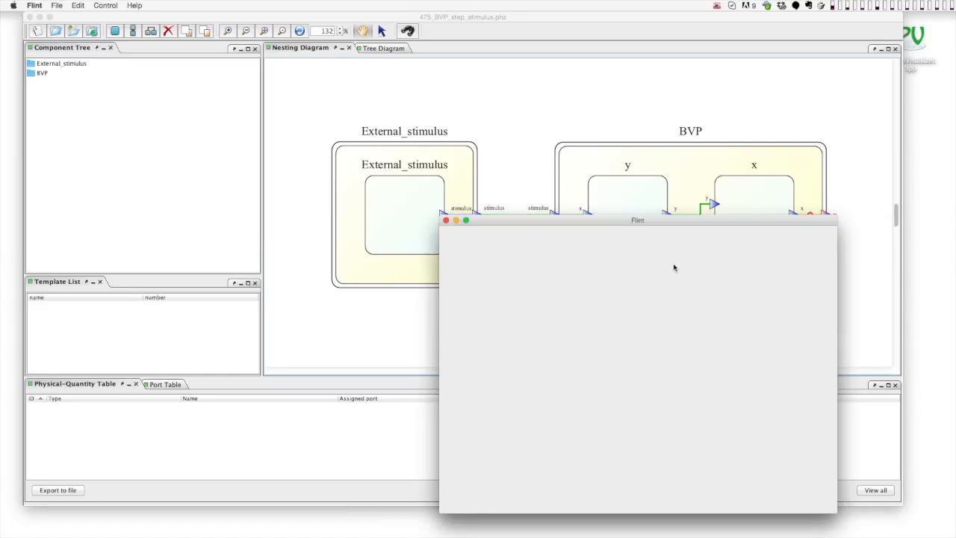
drag(648, 222, 698, 537)
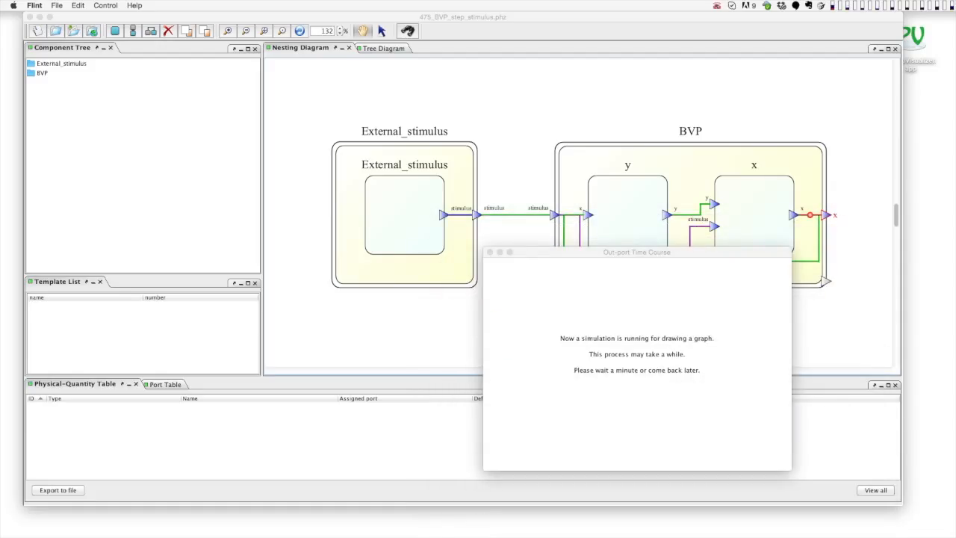
drag(598, 259, 753, 304)
Plot the time course of the External_stimulus module's stimulus out-port and show it beside the x graph.
click(477, 217)
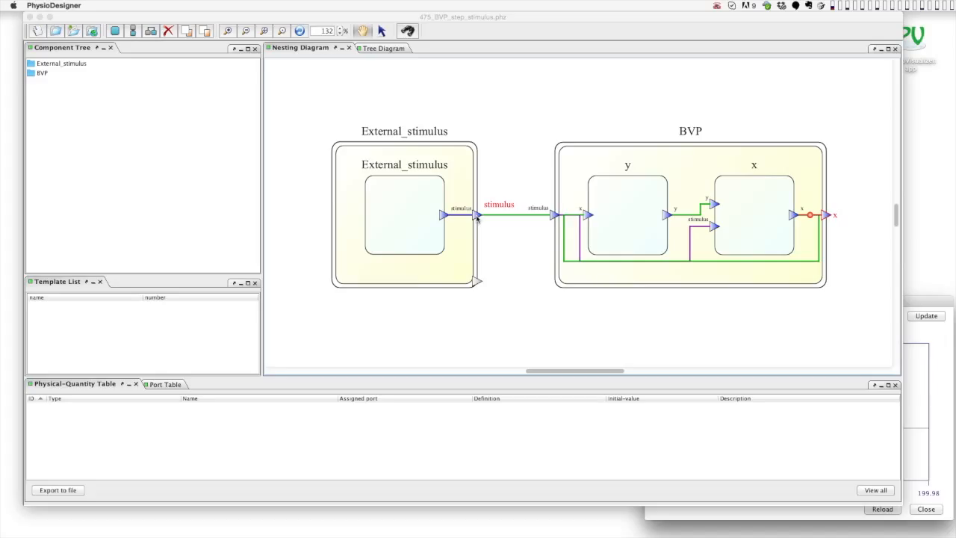
right_click(476, 218)
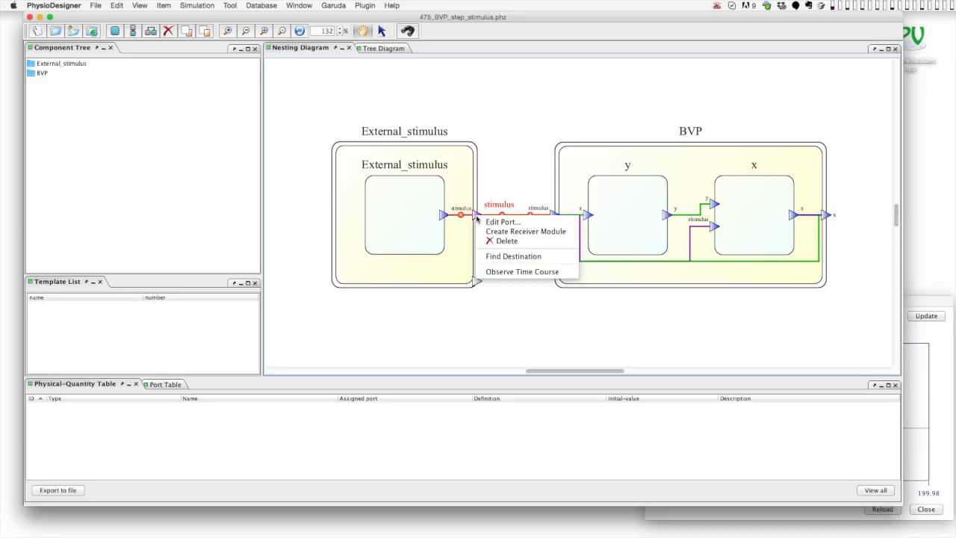
click(514, 275)
drag(574, 258, 307, 308)
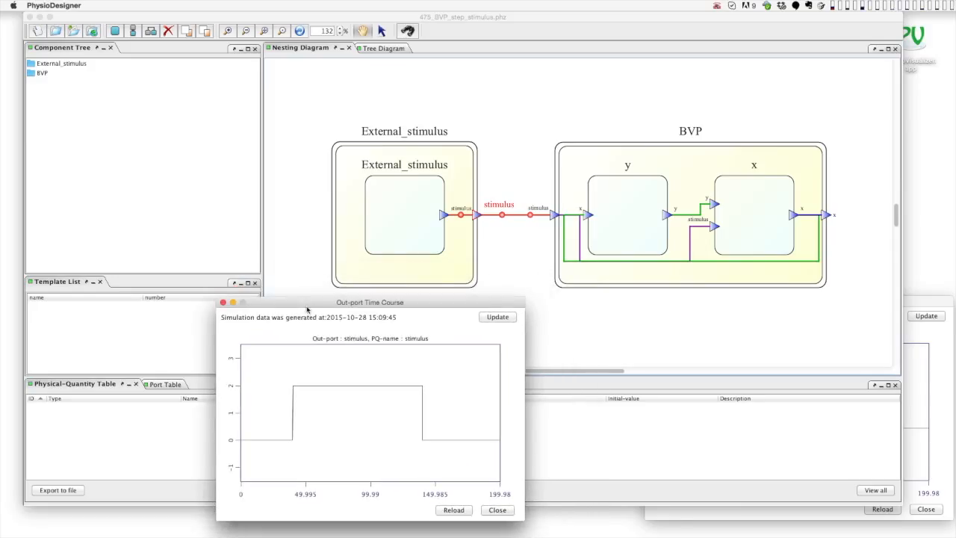
click(682, 516)
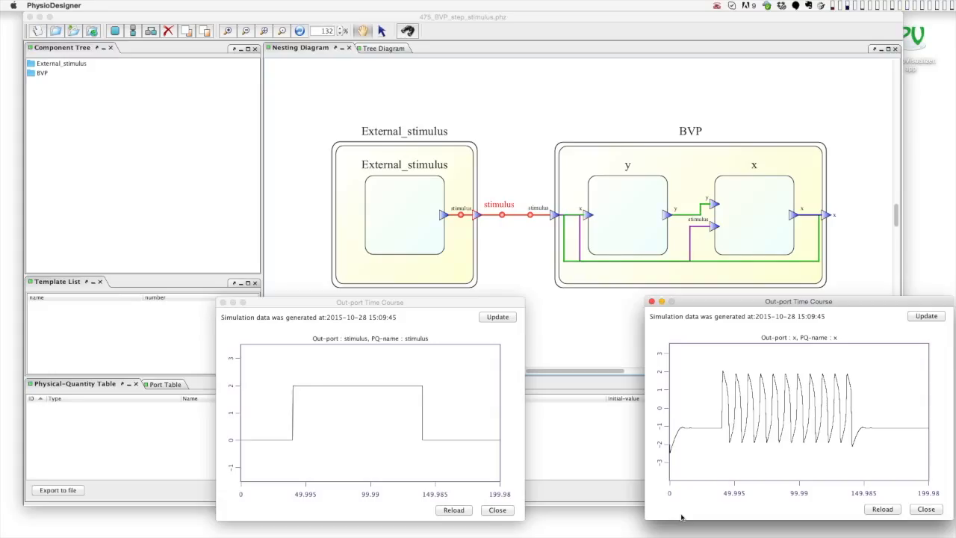
Create a top-level functional-unit module named "torus".
click(515, 255)
scroll(515, 255, down, 5)
click(114, 31)
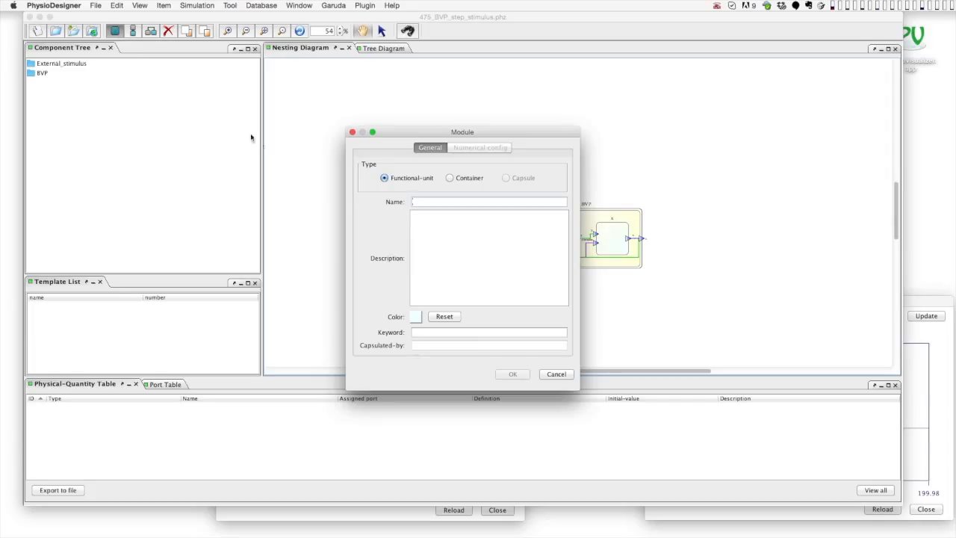
text(torus)
click(501, 376)
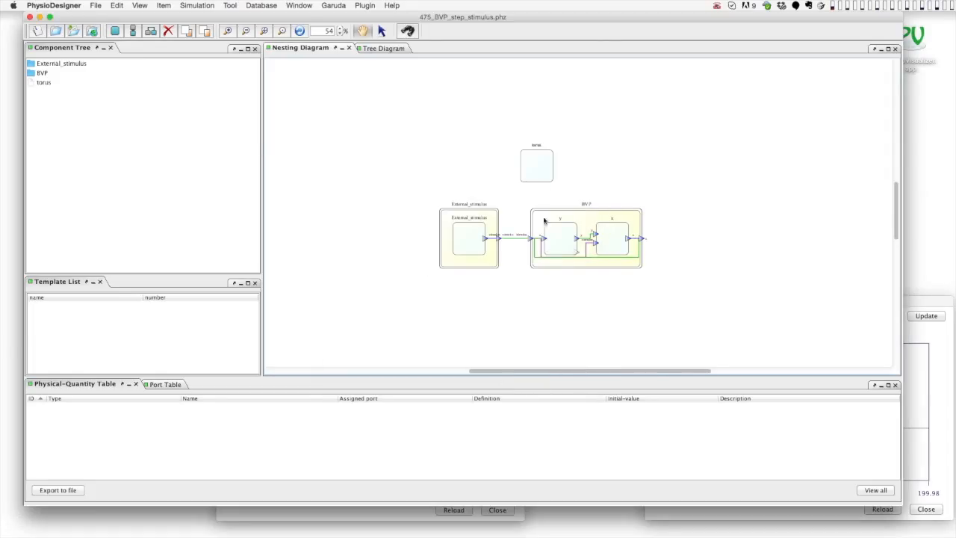
Define a new morphology geometry for the torus module, named "torus", with dimension 3 and the Torus primitive shape.
right_click(540, 163)
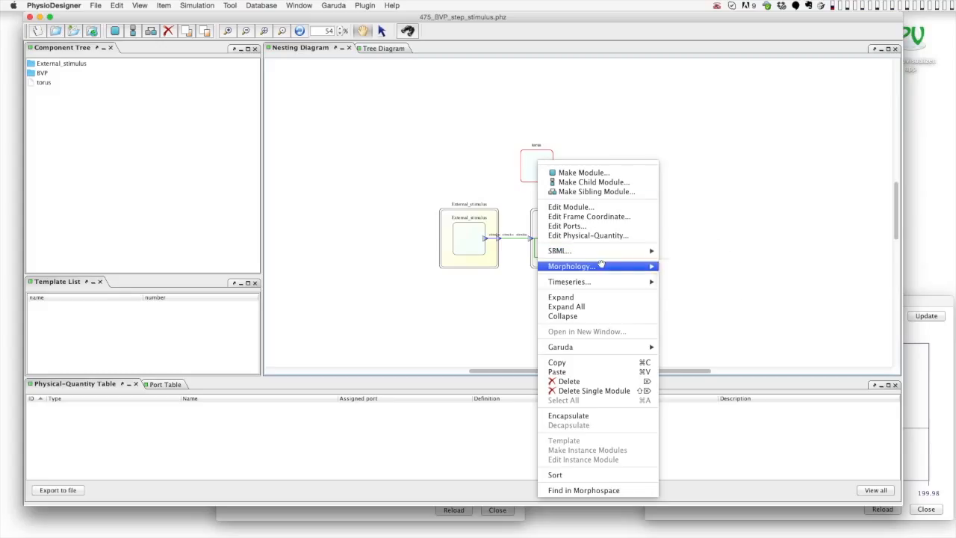
mouse_move(602, 266)
click(682, 267)
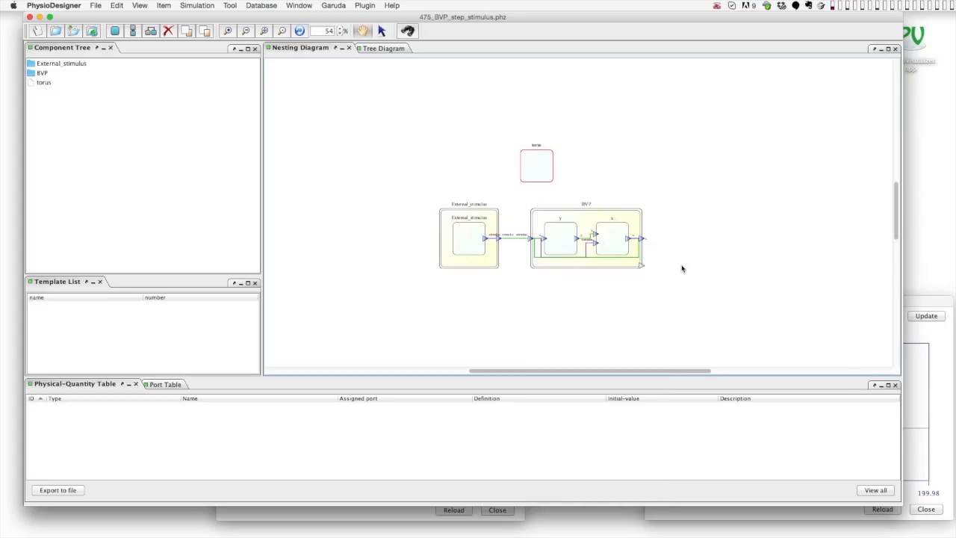
click(567, 248)
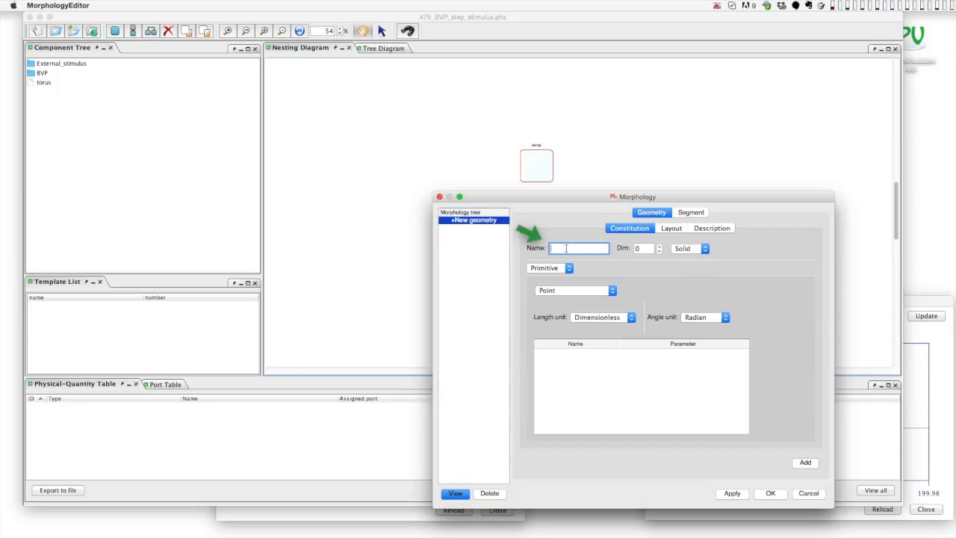
text(torus)
click(648, 248)
text(3)
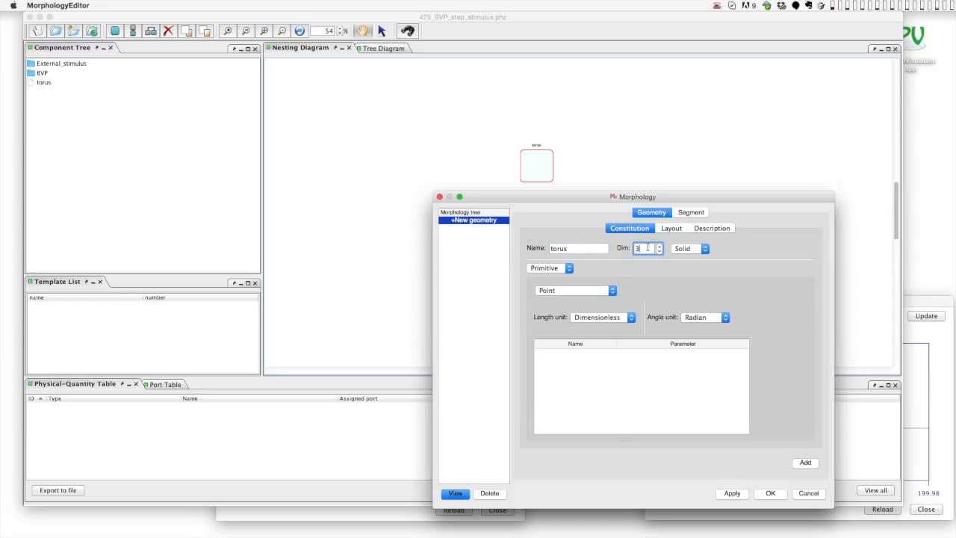
click(582, 290)
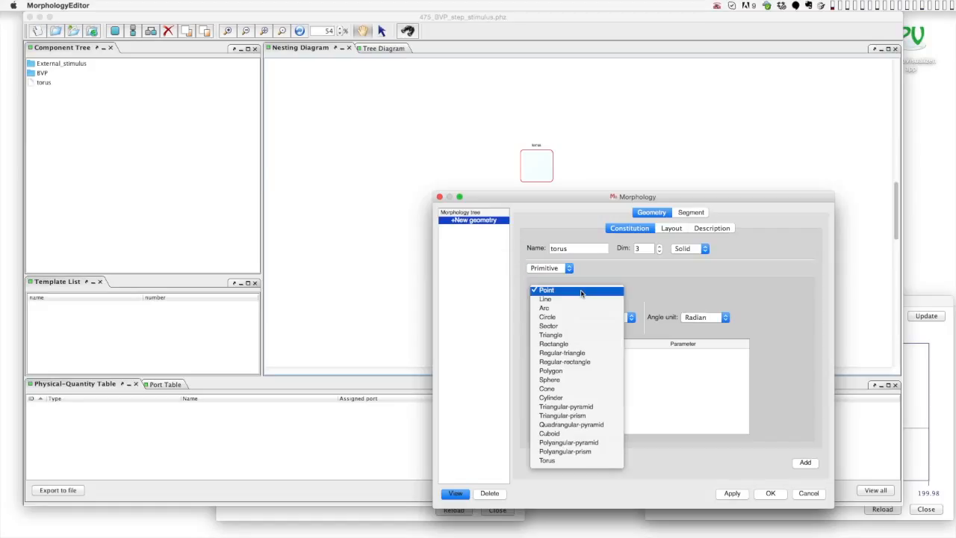
click(594, 461)
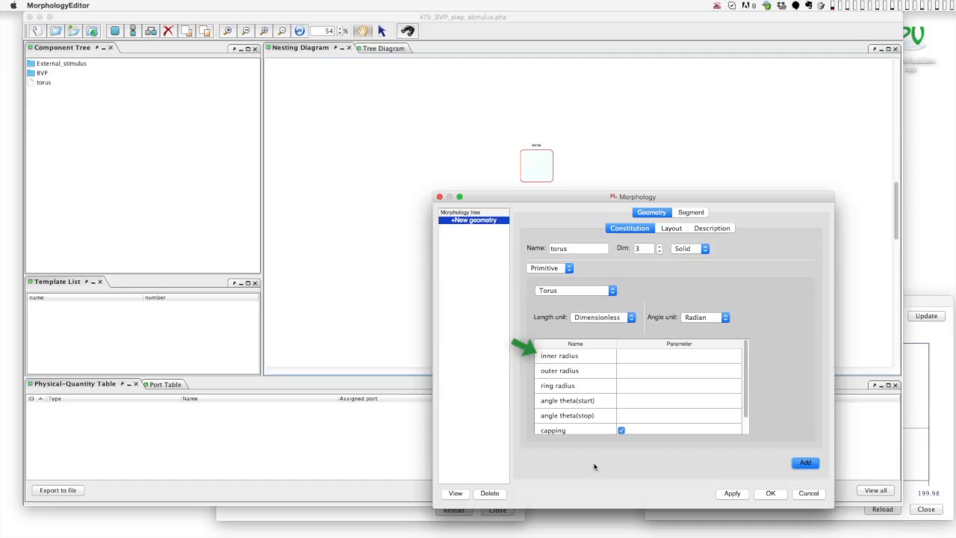
Set the torus's inner radius to 0, outer radius to 2 and ring radius to 10.
click(646, 359)
text(0)
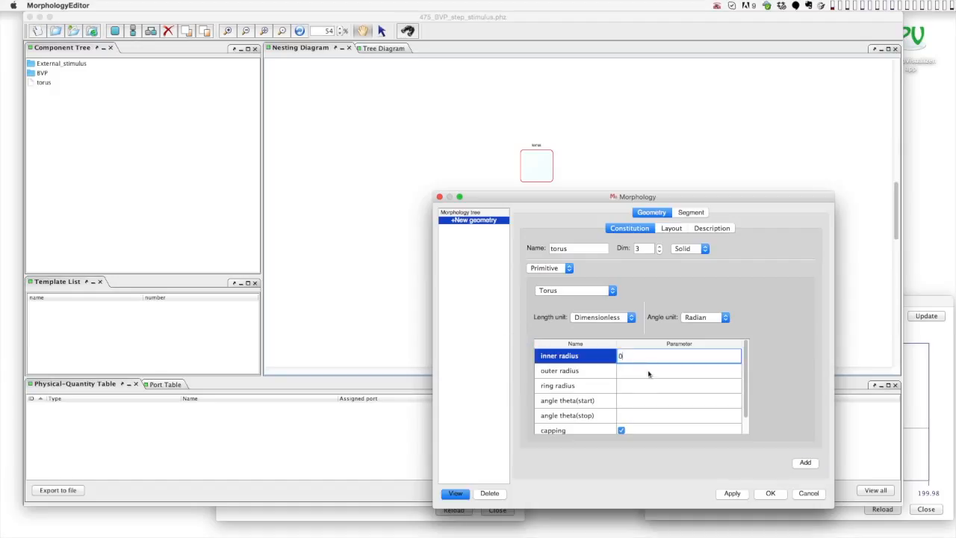
click(646, 372)
text(2)
click(647, 386)
text(10)
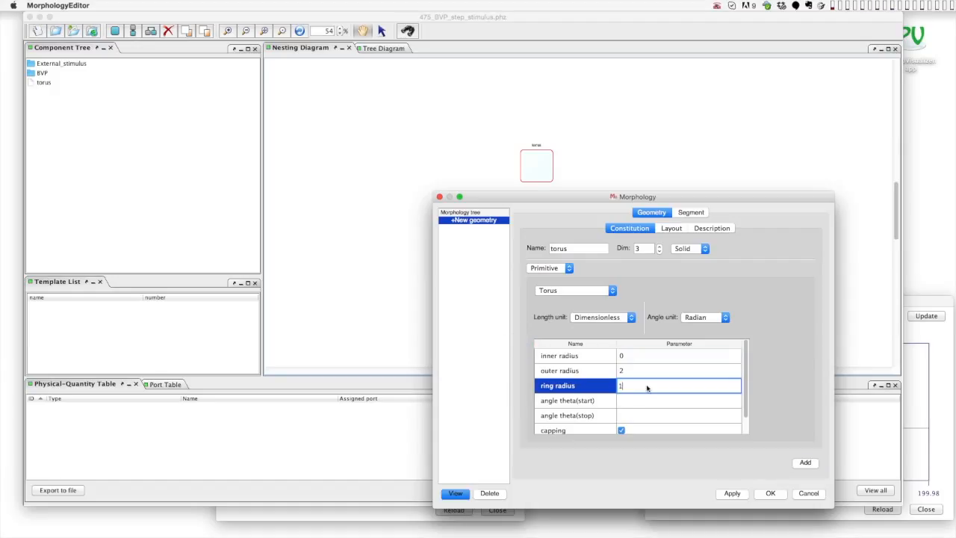
Set the torus's theta angle from 0 to 360 in degrees and add the geometry to the morphology tree.
click(646, 400)
text(0)
click(647, 416)
text(360)
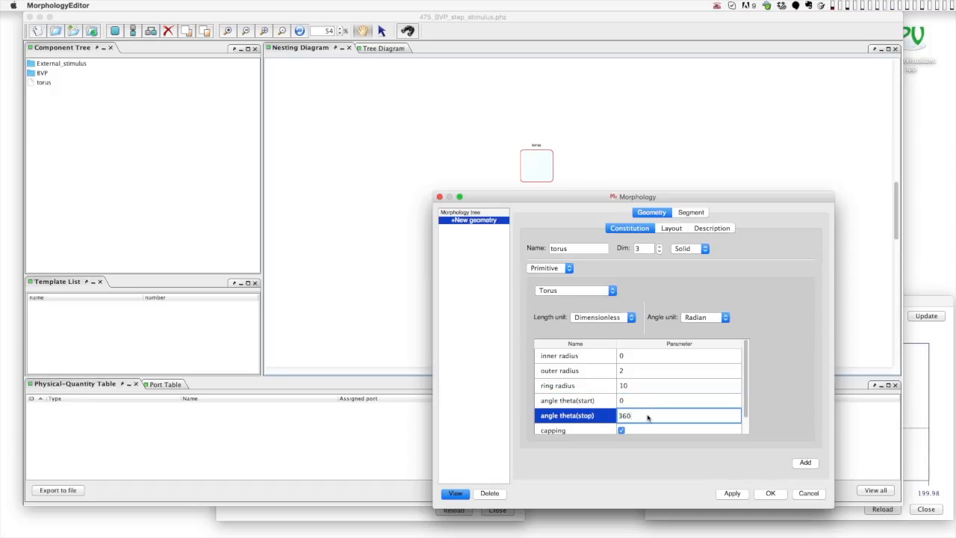
key(Return)
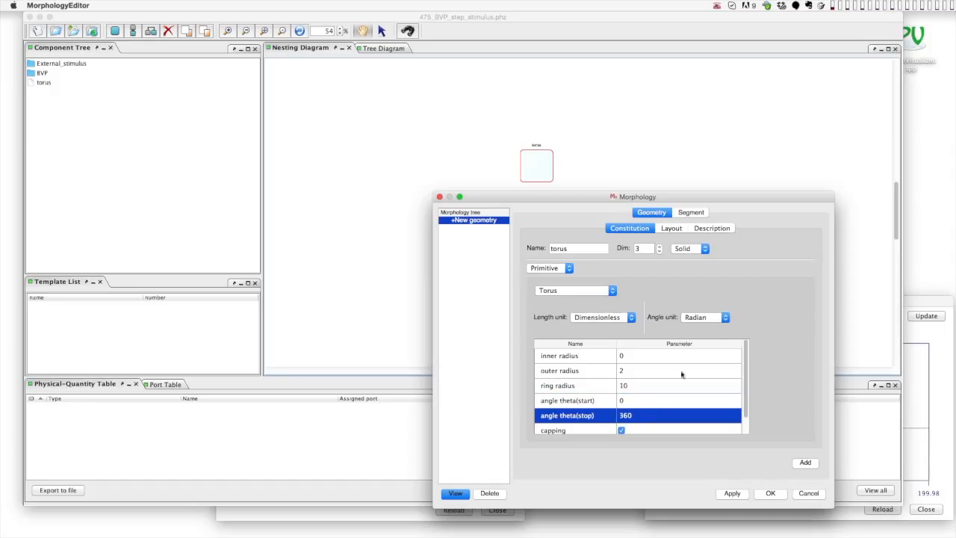
click(707, 317)
click(805, 463)
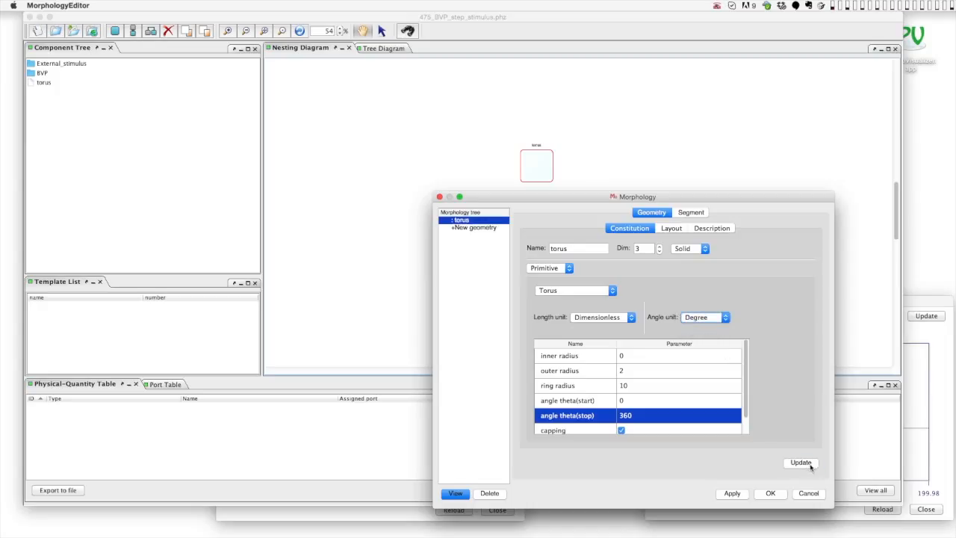
Preview the torus in the geometry viewer from several angles, close the viewer and apply the geometry.
scroll(749, 419, down, 1)
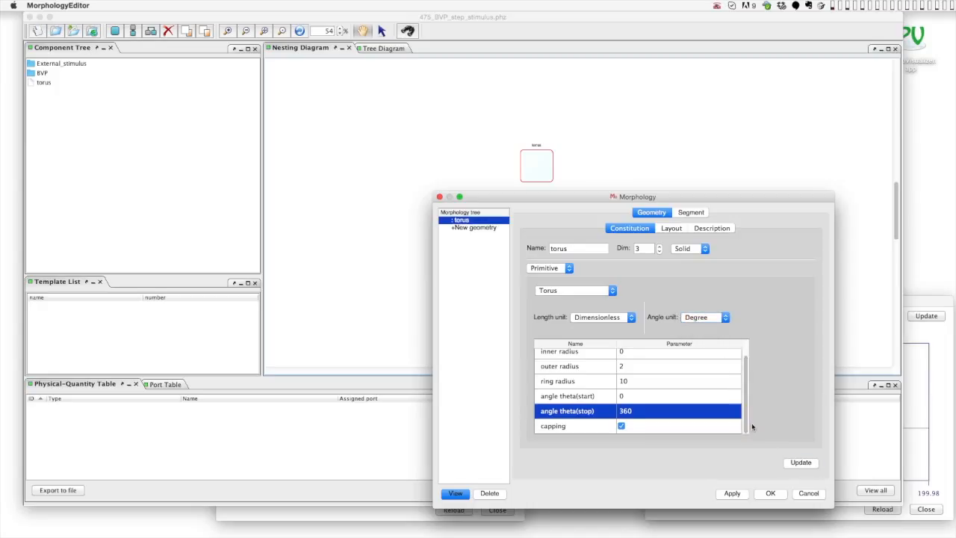
click(456, 496)
drag(676, 409, 752, 252)
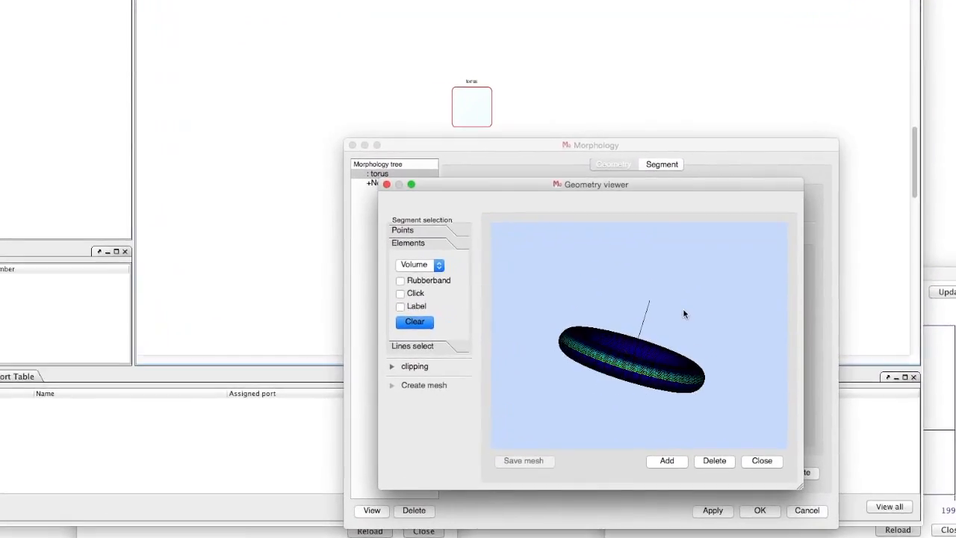
drag(728, 185, 678, 419)
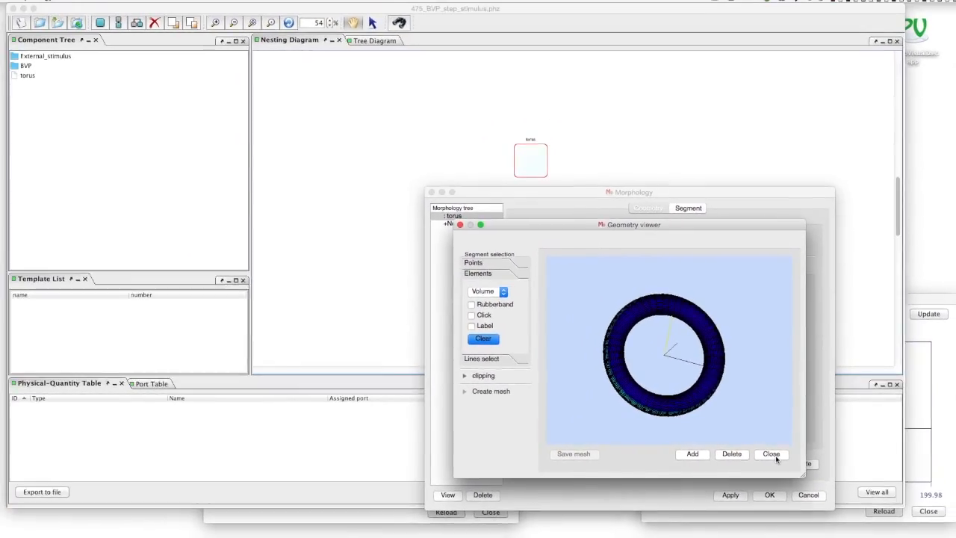
click(751, 473)
click(733, 493)
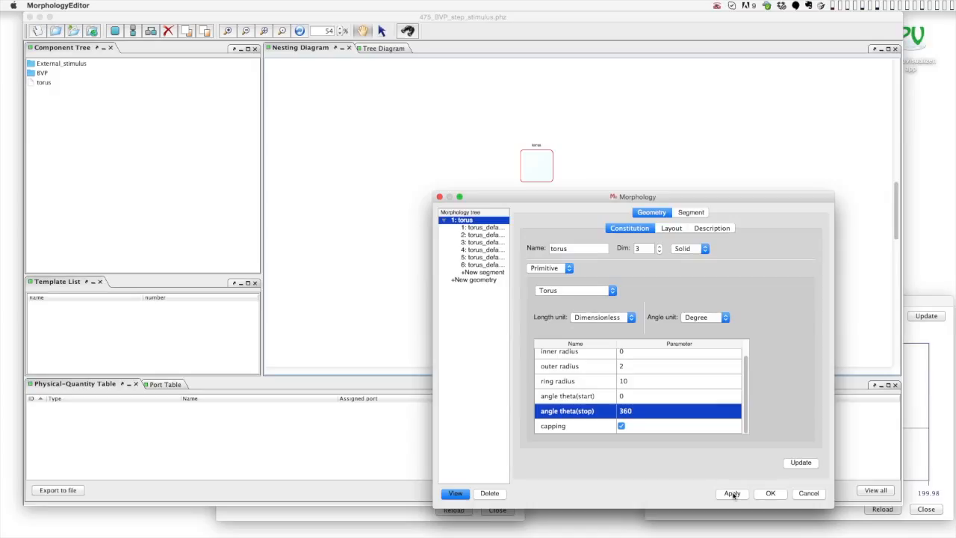
View the torus's second default segment, a surface, in the geometry viewer and inspect its mesh from another angle.
click(478, 234)
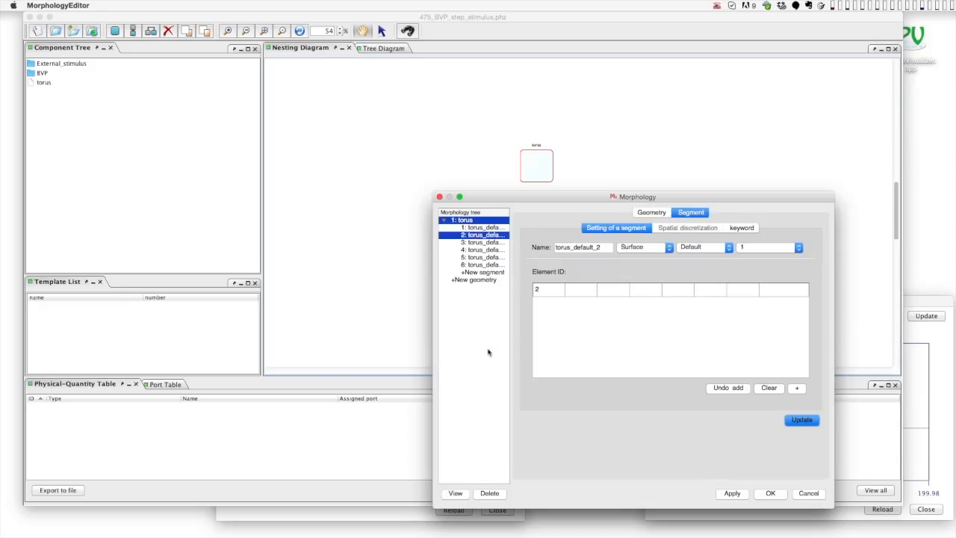
click(458, 493)
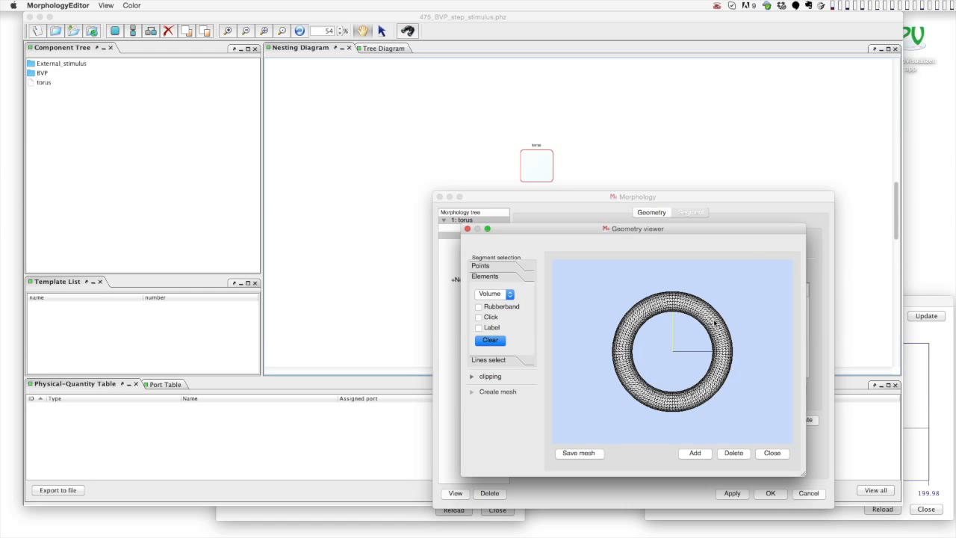
drag(696, 327, 705, 366)
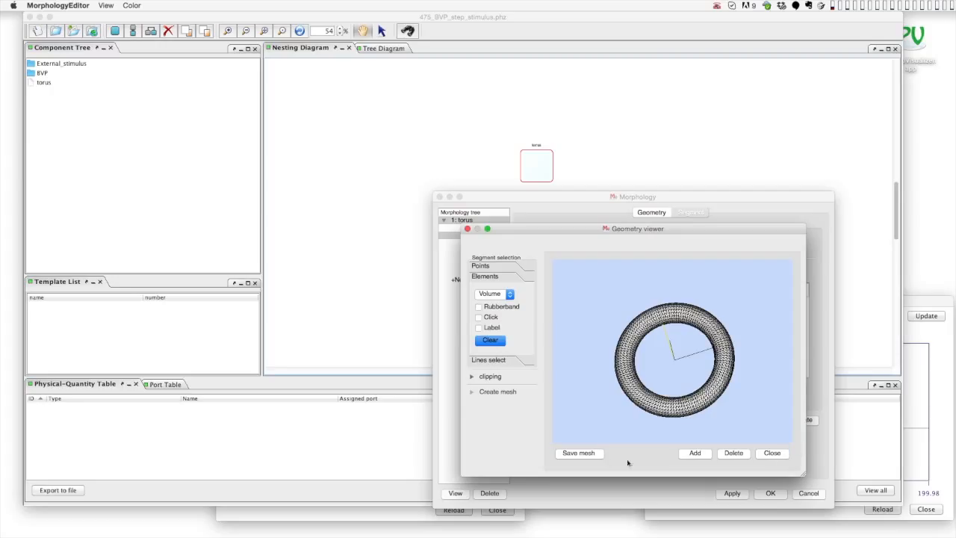
Save the torus mesh as torus.vtk on the Desktop, close the geometry viewer and accept the morphology.
click(585, 457)
text(torus.vtk)
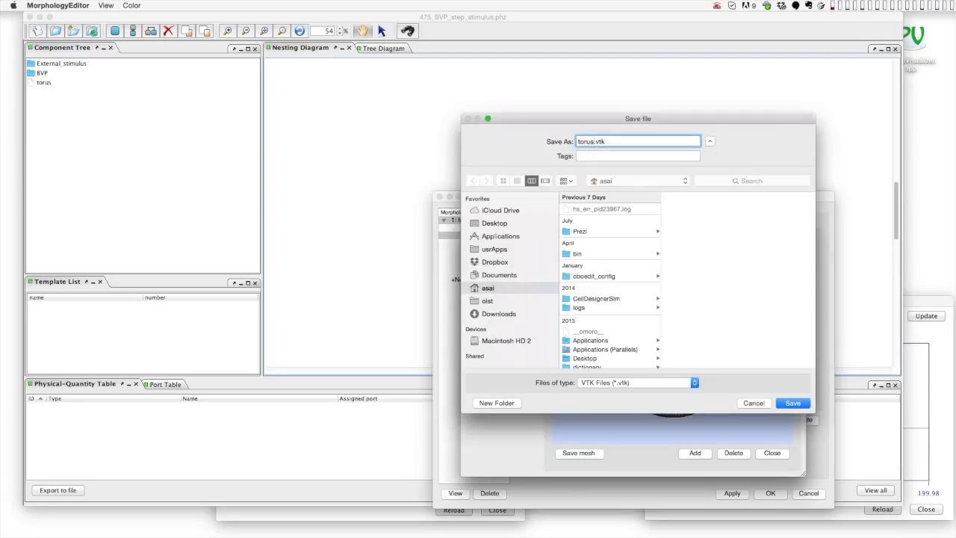
click(494, 223)
click(800, 405)
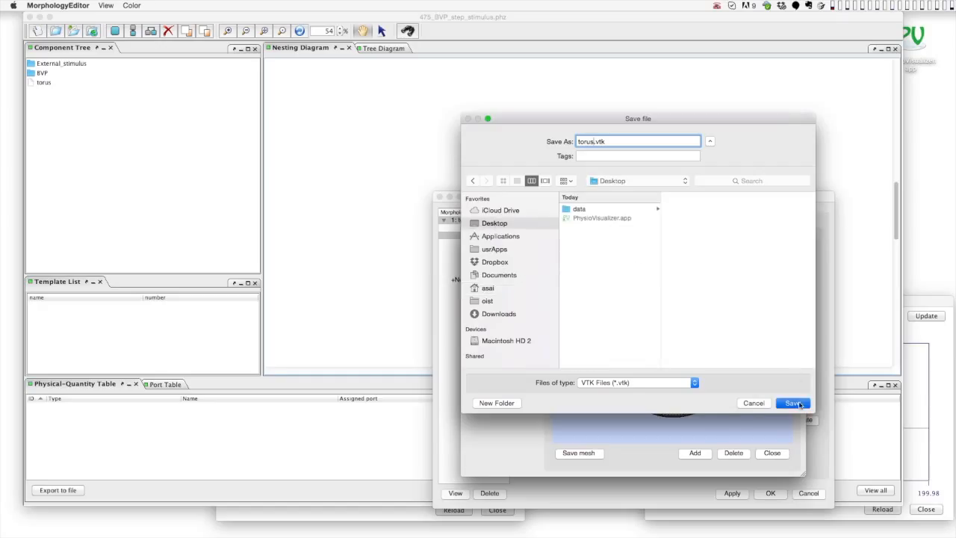
click(772, 452)
click(771, 494)
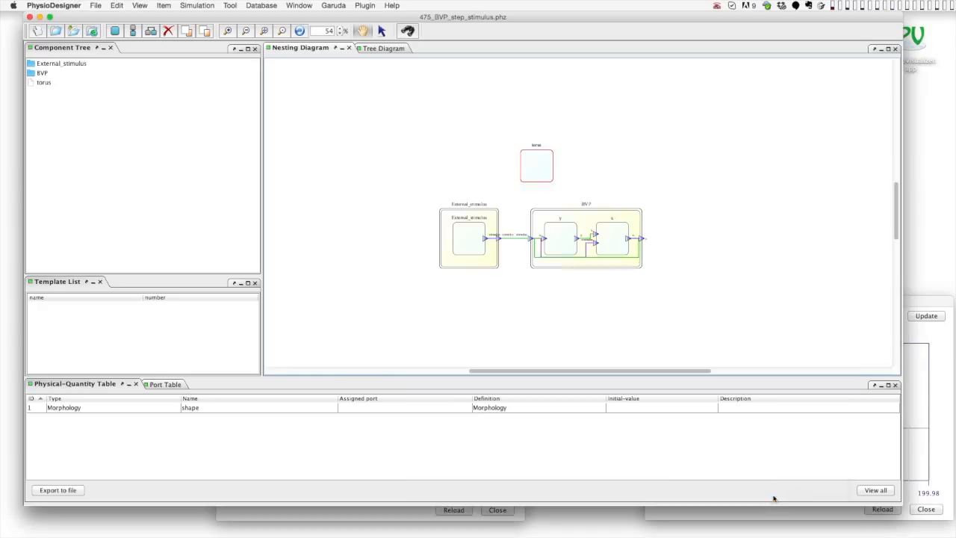
Show the torus module's morphology image in the image viewer and rotate it to an oblique angle.
right_click(536, 169)
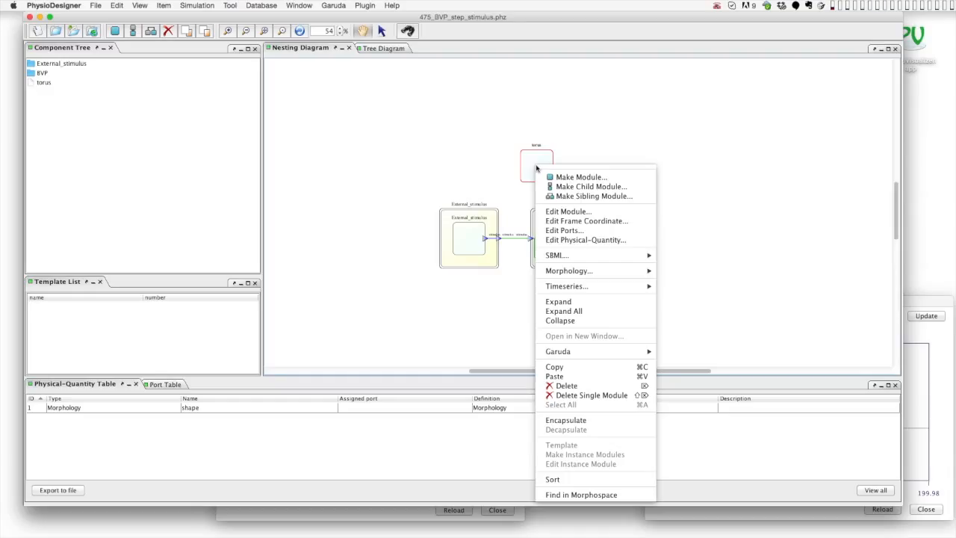
mouse_move(584, 272)
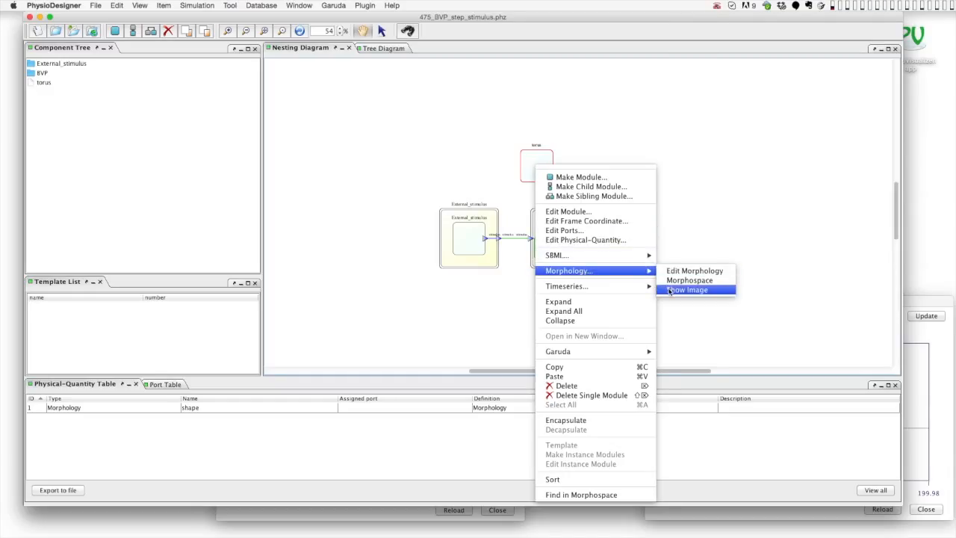
click(671, 290)
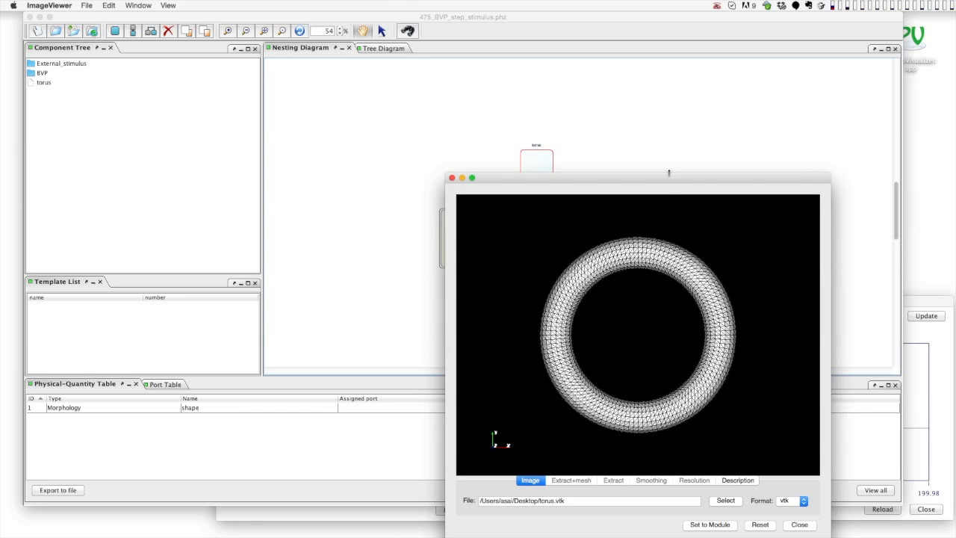
drag(663, 175, 317, 32)
drag(347, 257, 318, 188)
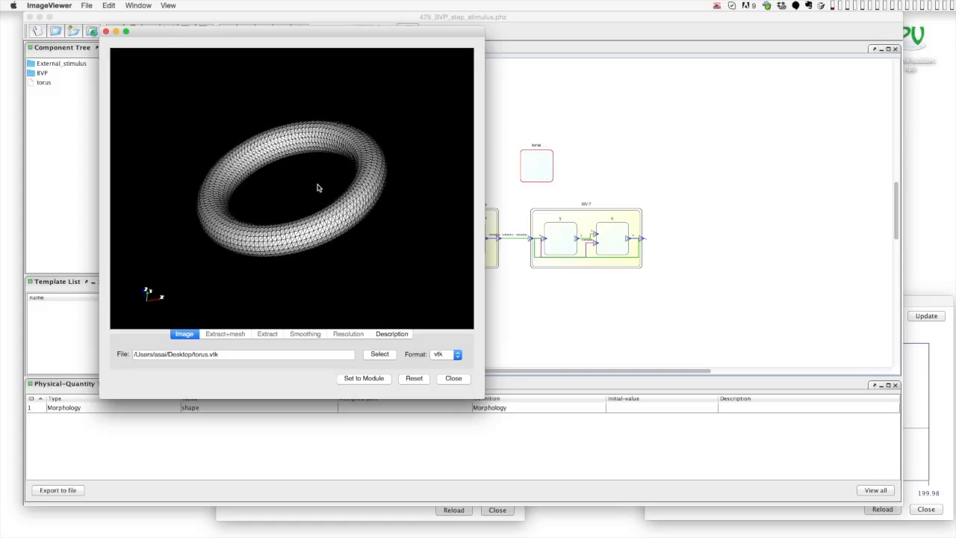
Export the torus image to the Desktop in VOL format with size X 24, Y 24 and Z 4.
click(87, 5)
mouse_move(97, 17)
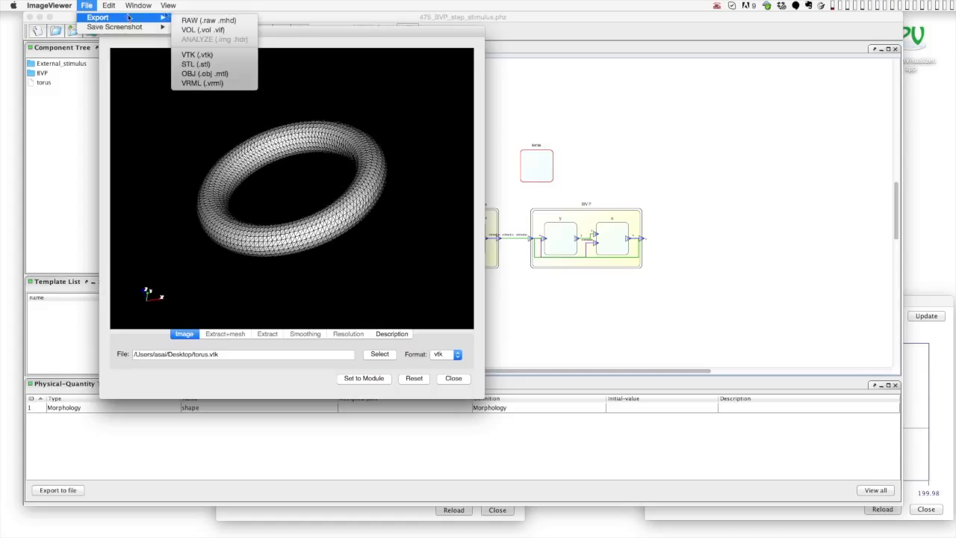
click(227, 31)
click(793, 437)
double_click(609, 354)
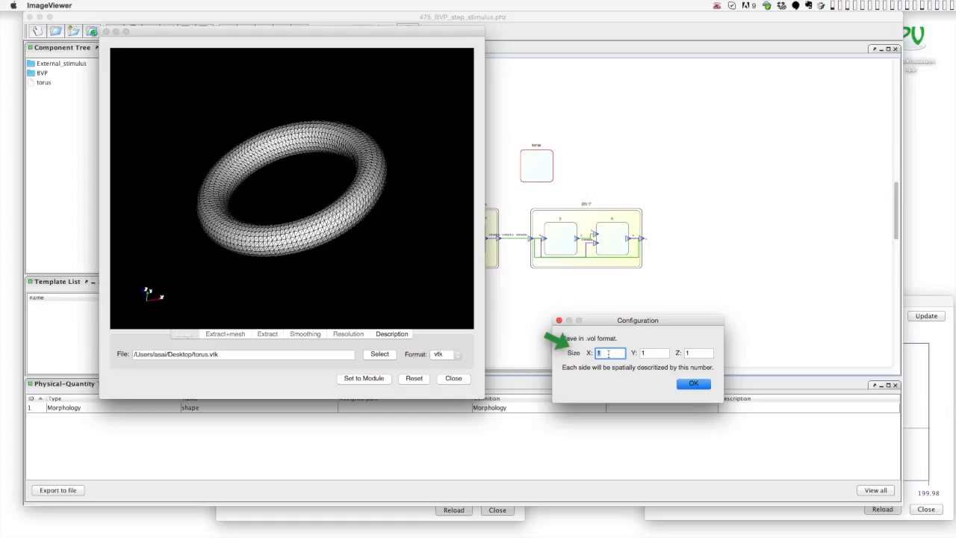
click(661, 352)
text(24)
click(693, 354)
text(4)
click(694, 383)
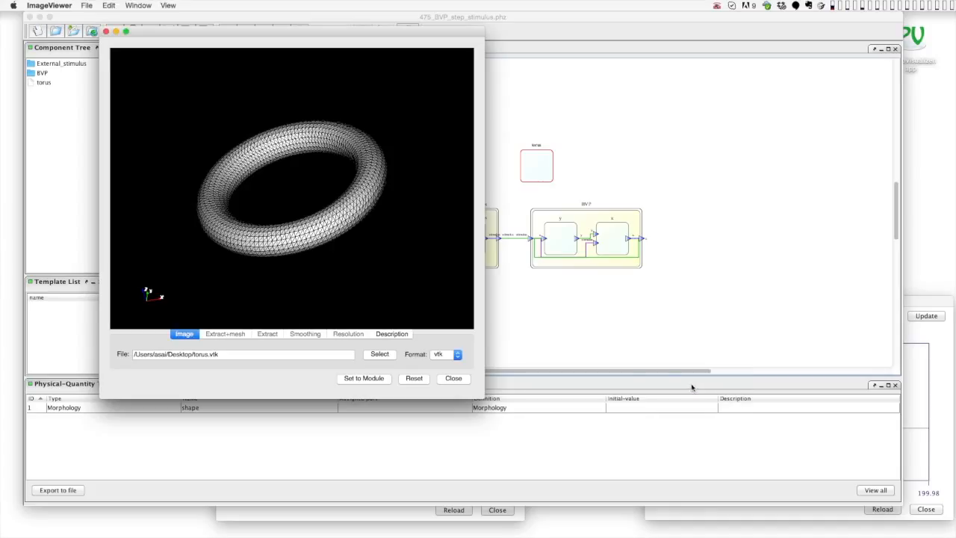
Set the image format to vol and load torus.vol from the Desktop into the image viewer.
click(452, 358)
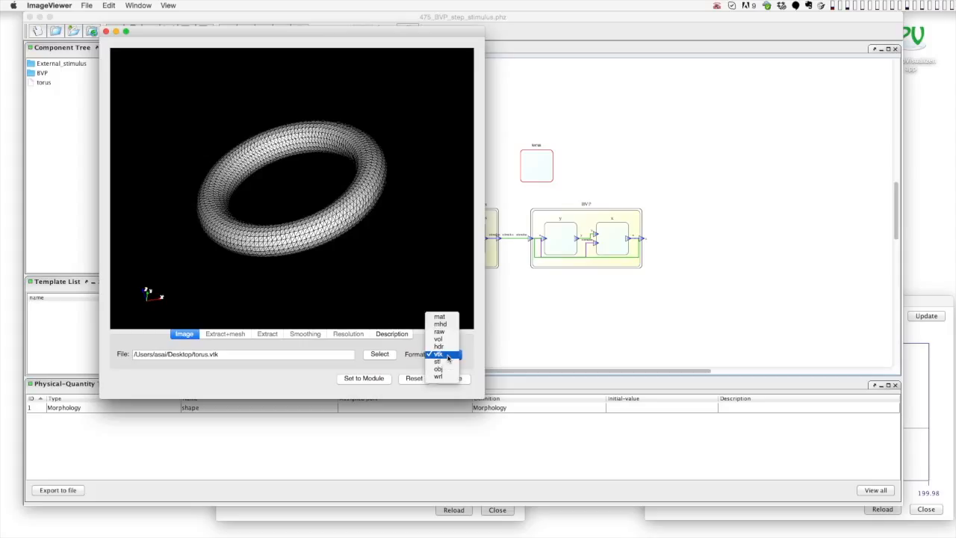
click(446, 339)
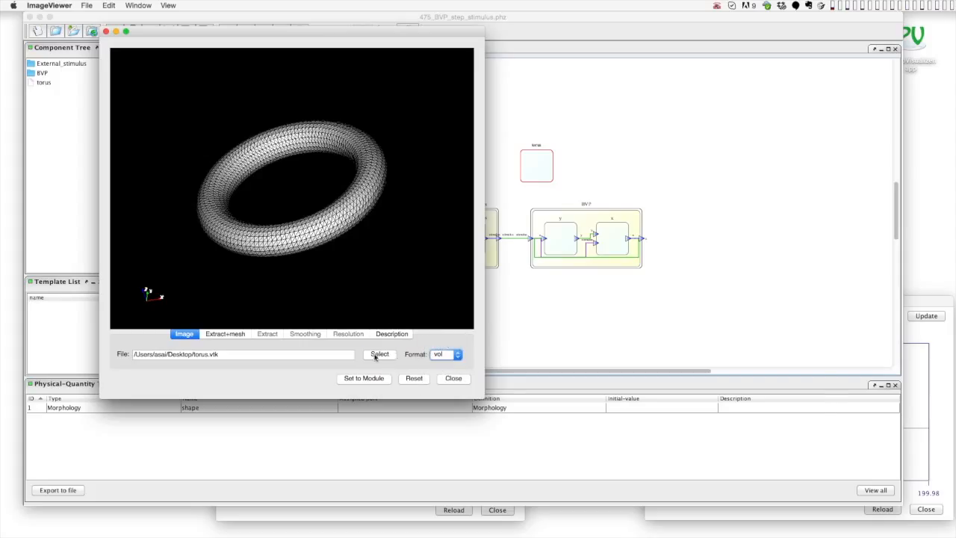
click(377, 355)
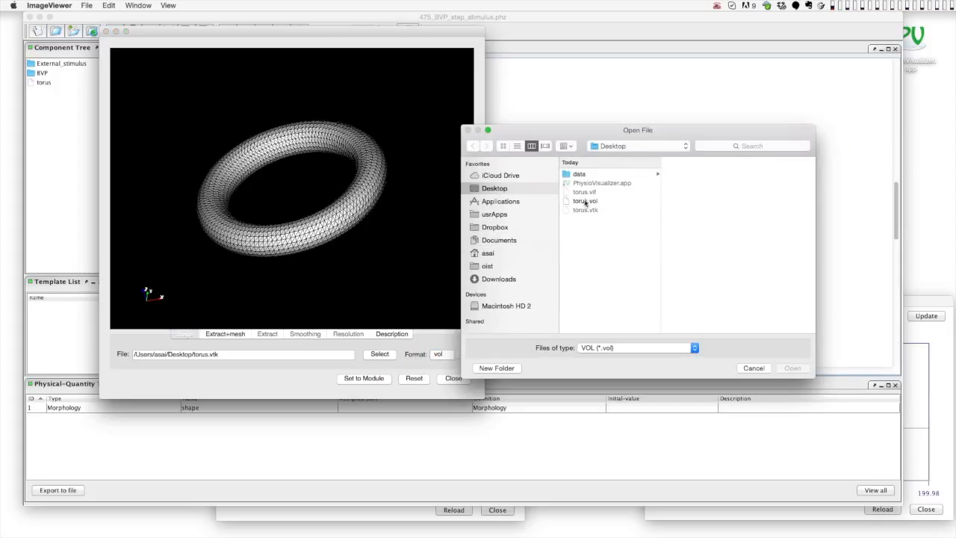
click(585, 201)
click(792, 369)
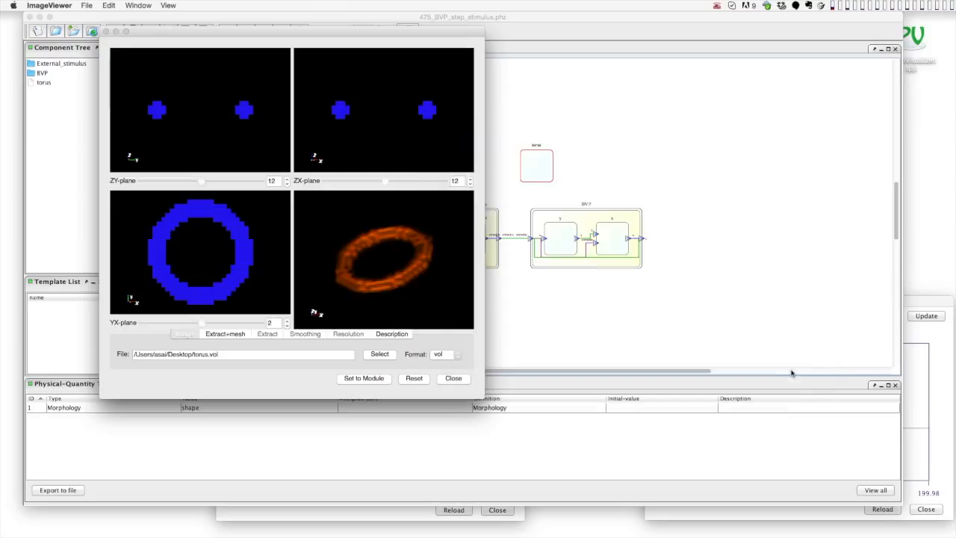
Inspect the voxelized torus from other angles, switch its 3D display to the voxel grid, and close the image viewer.
drag(396, 277, 202, 183)
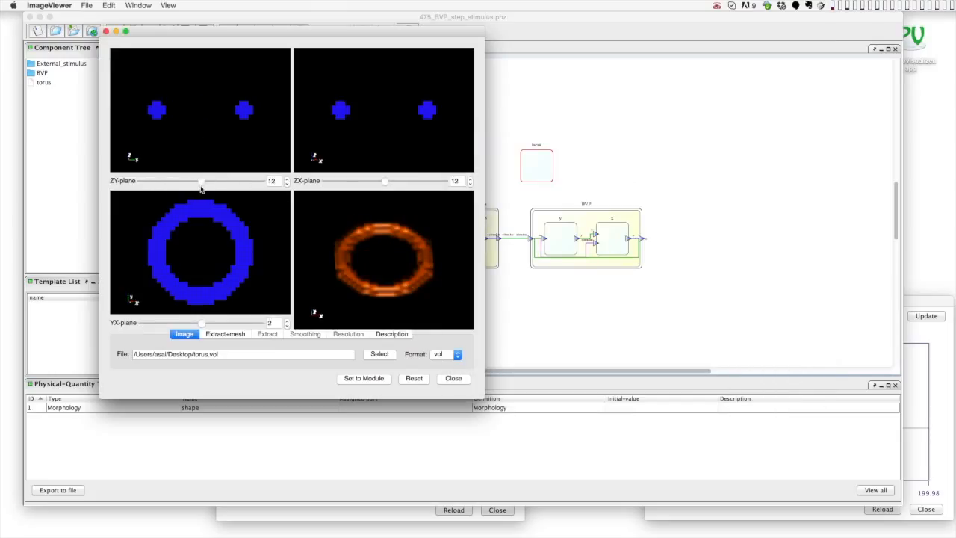
click(167, 5)
click(180, 37)
mouse_move(372, 266)
mouse_down()
mouse_move(373, 244)
mouse_move(375, 277)
mouse_up()
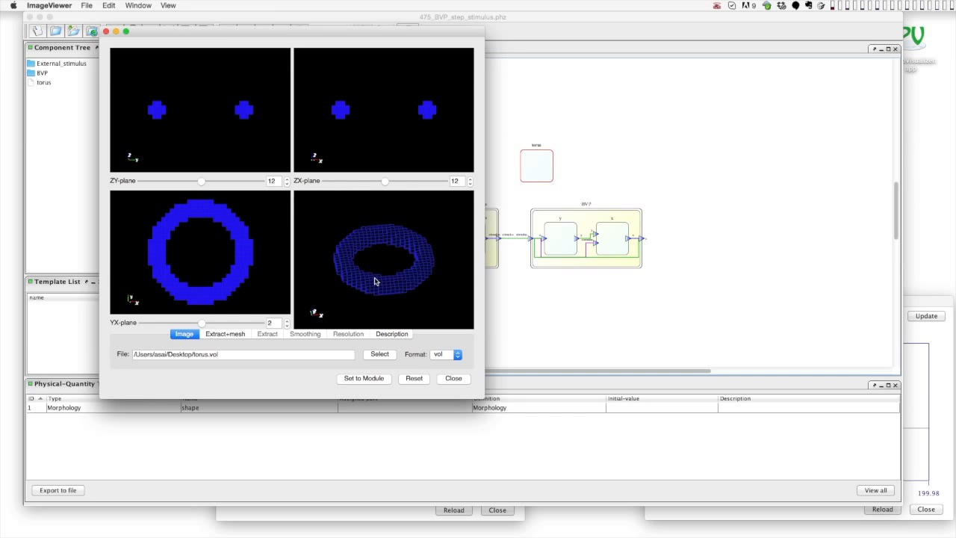
click(451, 379)
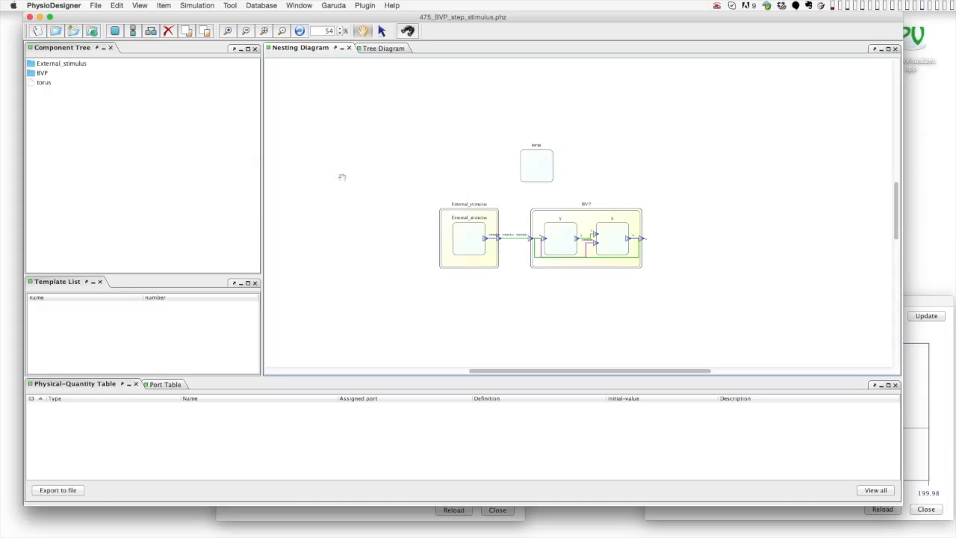
Download the "Gap juntion module" (DBID 887) from the PH Database into the current model.
click(92, 32)
click(632, 187)
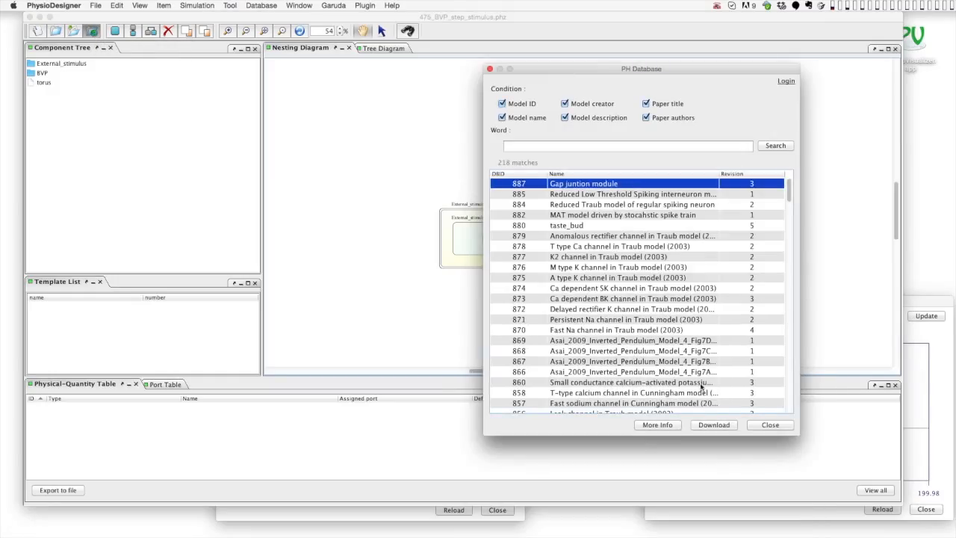
click(705, 425)
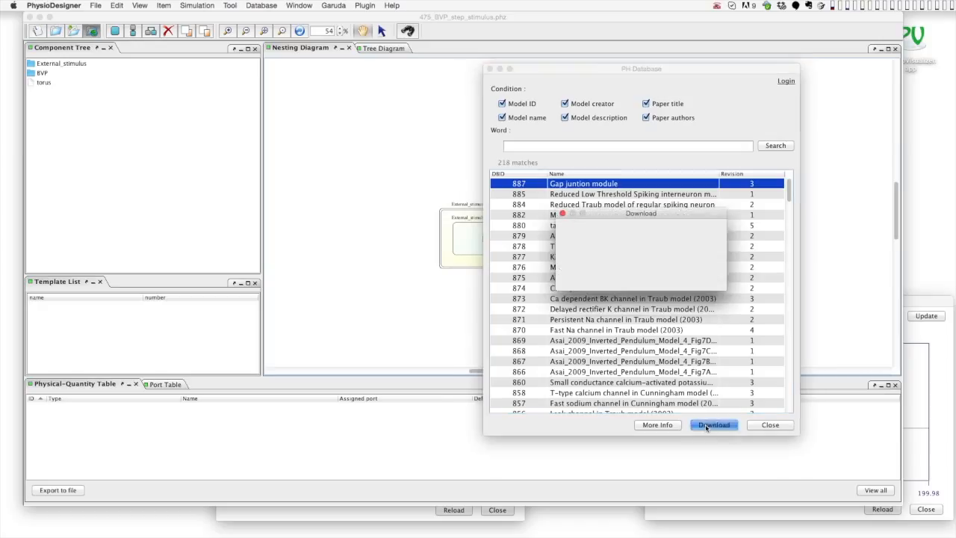
click(692, 274)
click(692, 274)
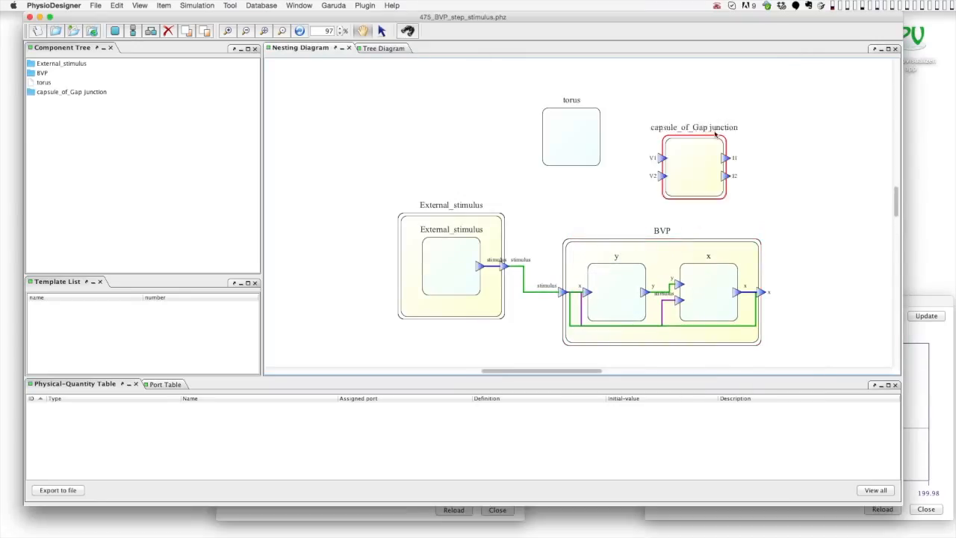
Delete the link between External_stimulus and BVP and collapse the BVP capsule.
right_click(534, 292)
click(552, 348)
double_click(582, 252)
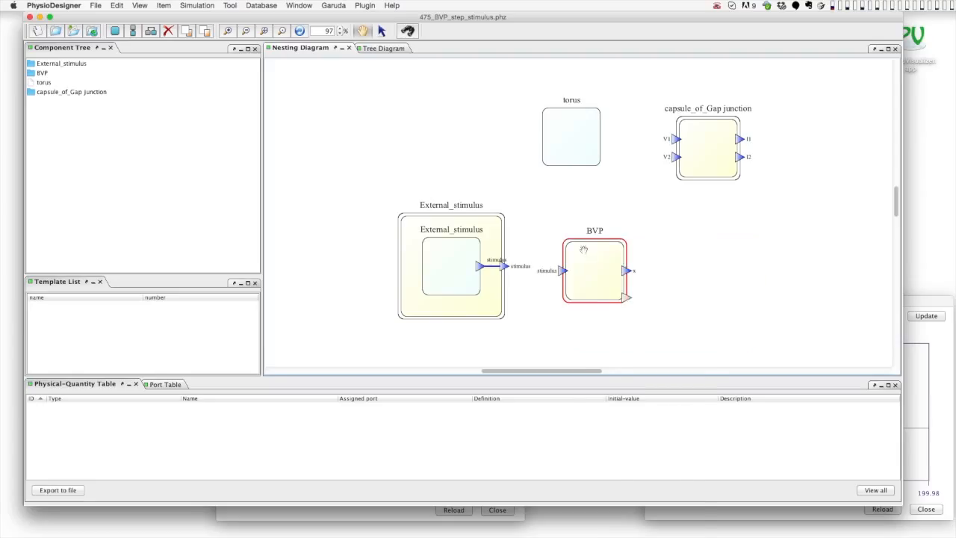
Turn the BVP and capsule_of_Gap junction modules into templates.
right_click(583, 252)
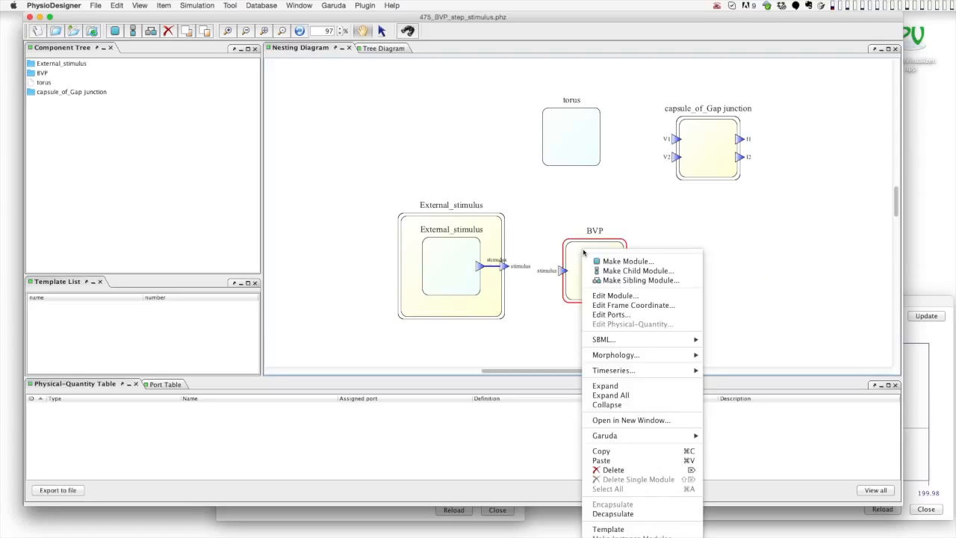
click(625, 528)
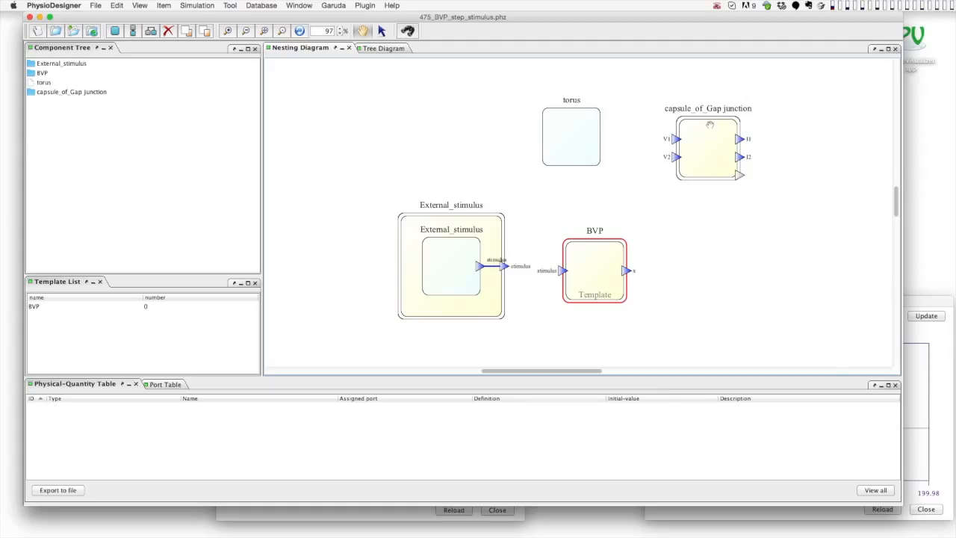
right_click(709, 124)
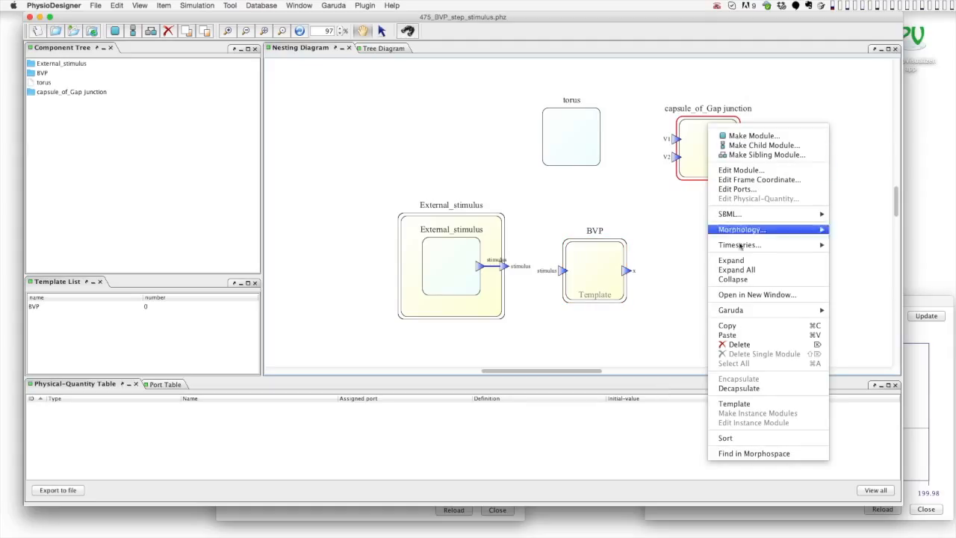
click(757, 404)
click(698, 229)
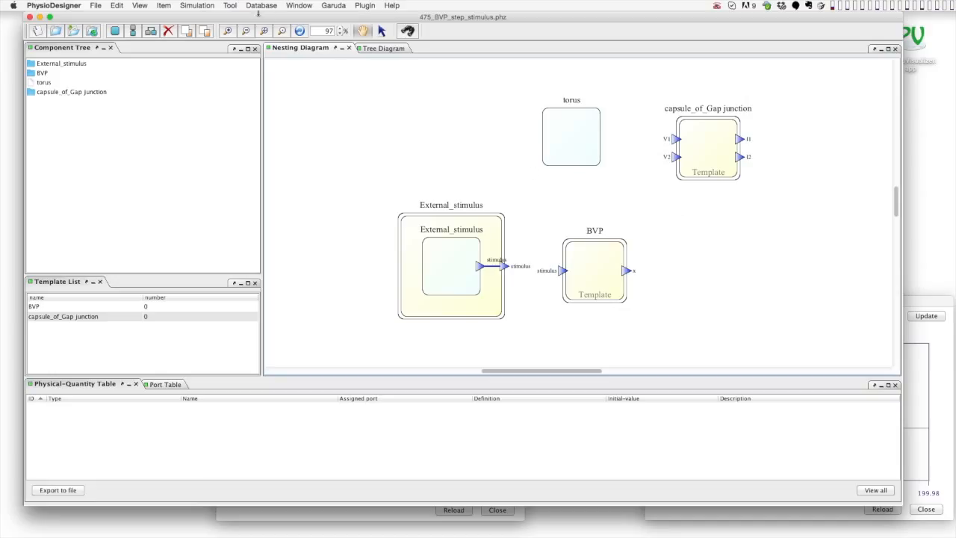
Start creating modules from a volume object and load torus.vol from the Desktop as the object file.
click(230, 6)
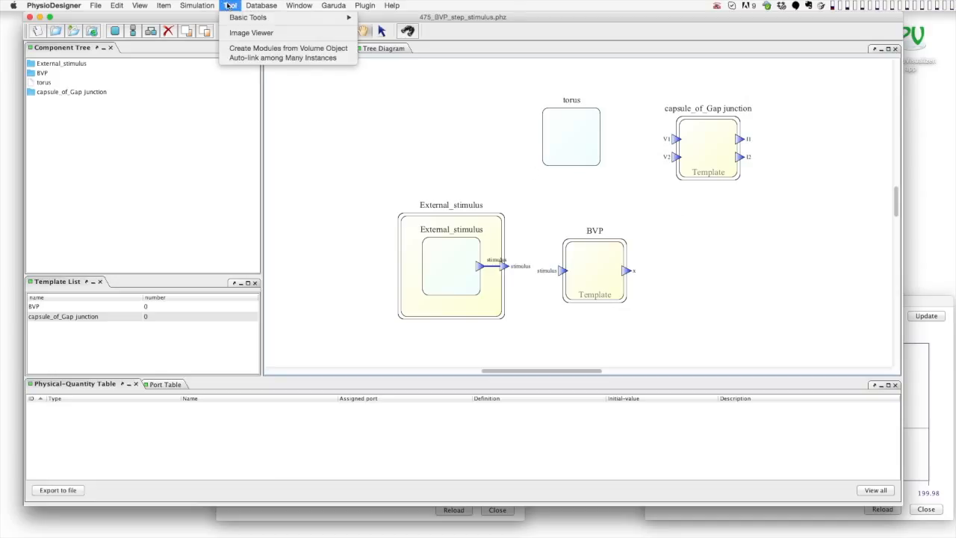
click(247, 50)
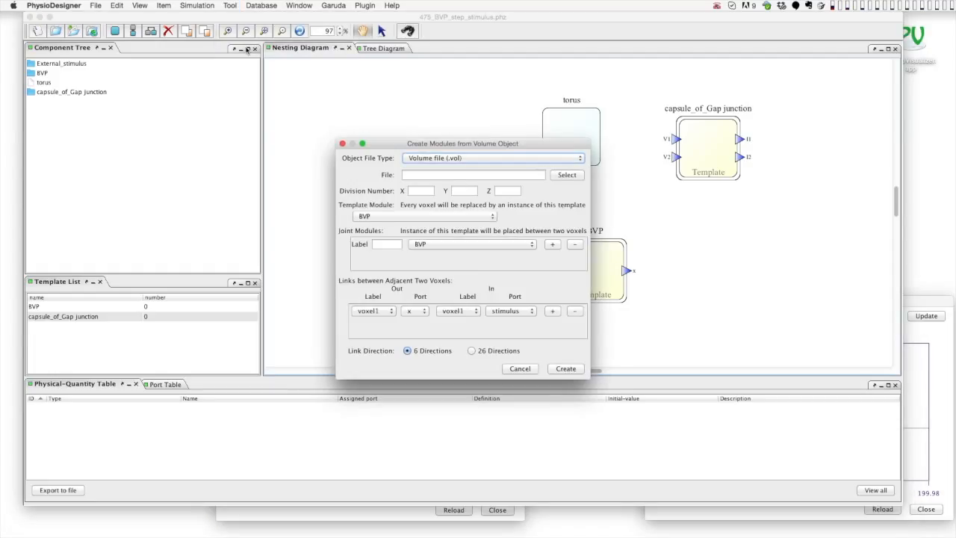
click(567, 175)
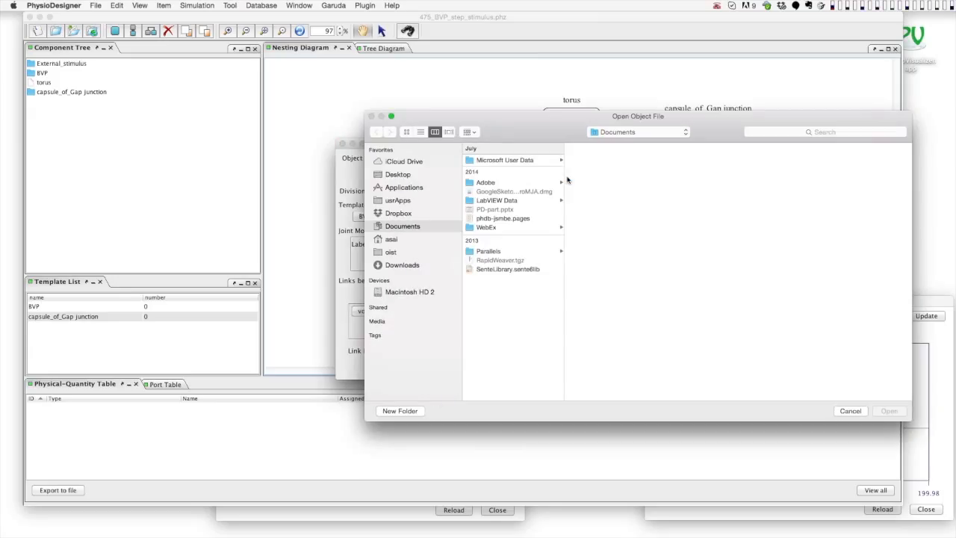
click(397, 174)
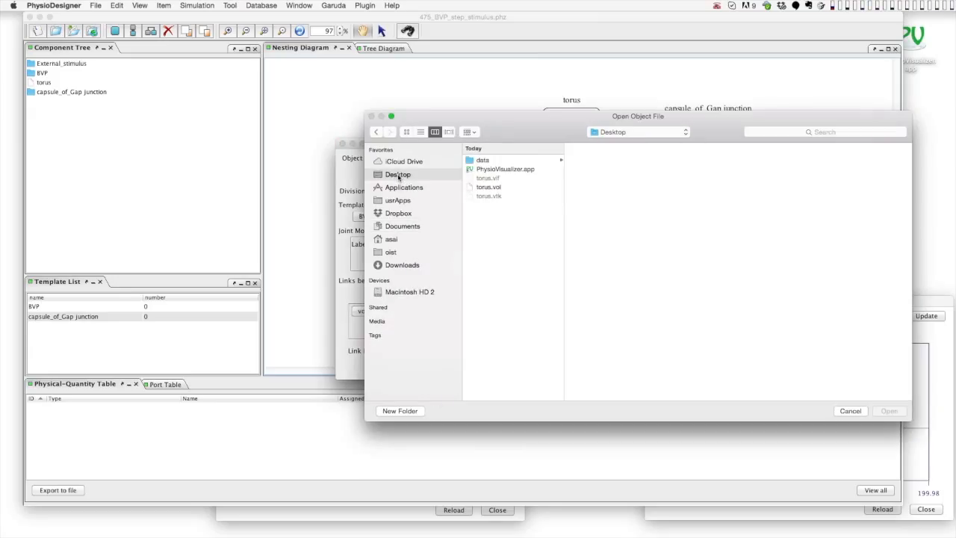
click(488, 187)
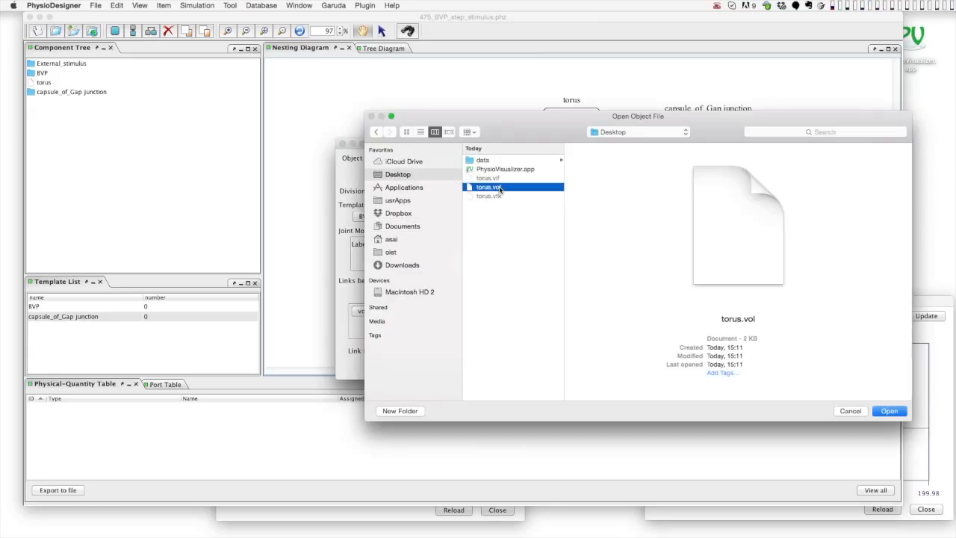
click(889, 411)
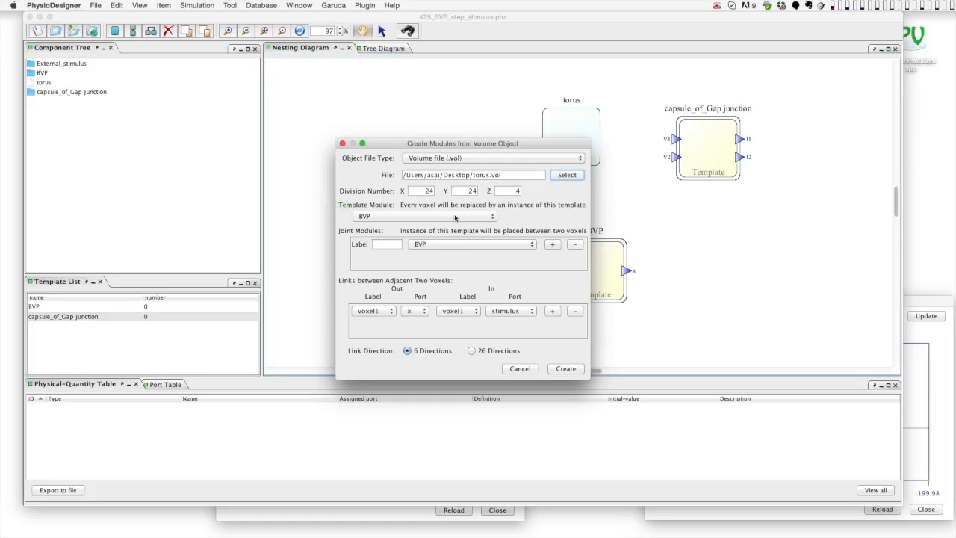
Set the joint module to capsule_of_Gap junction with the label gap, and move the dialog clear of the BVP template.
click(432, 247)
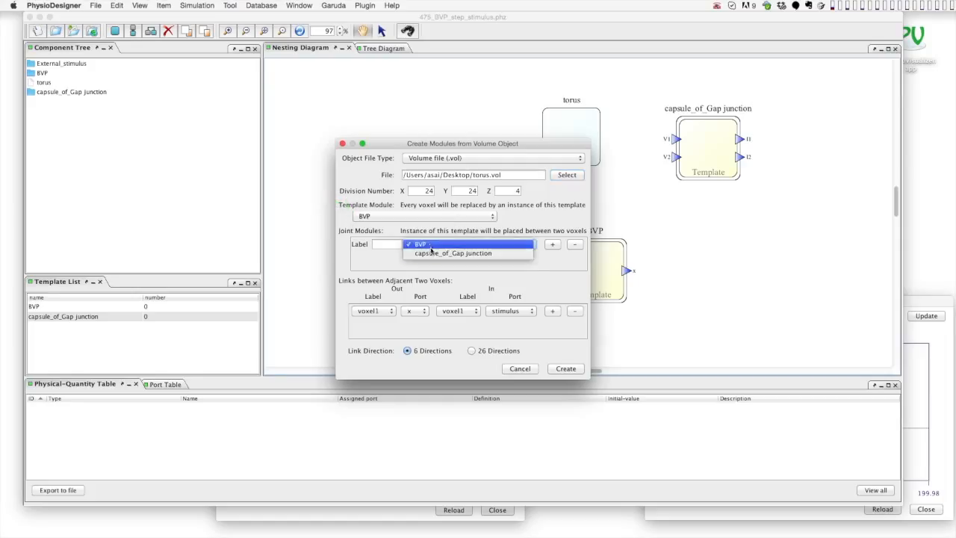
click(432, 254)
click(387, 243)
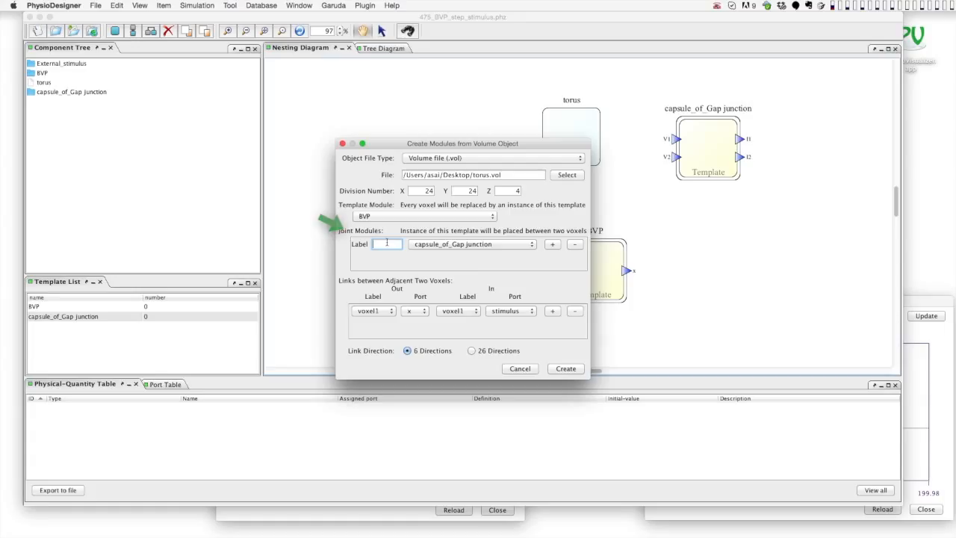
text(gap)
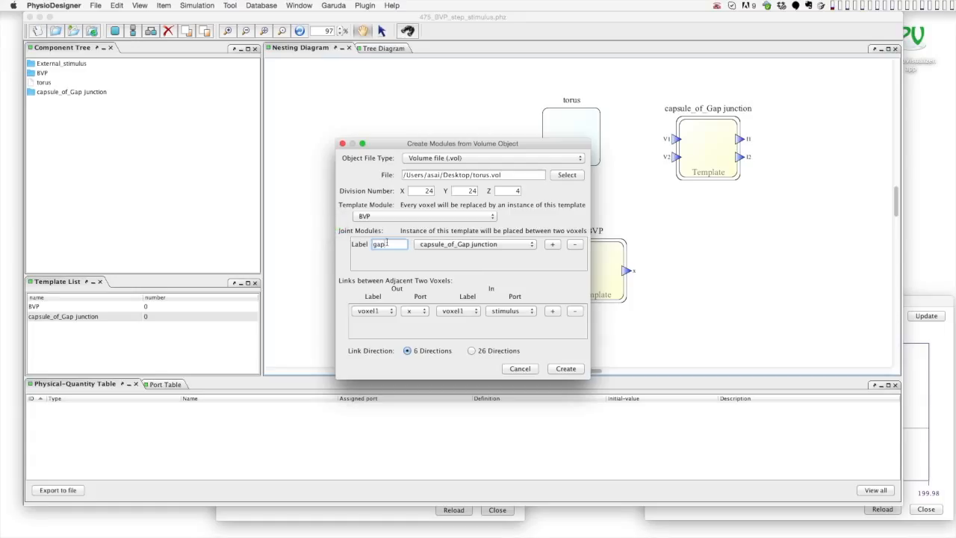
drag(431, 147, 354, 77)
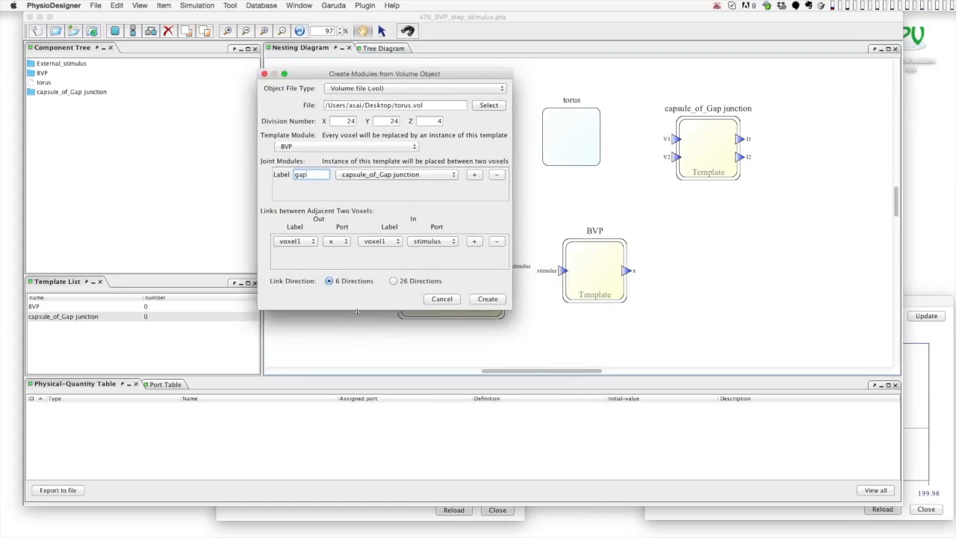
Enlarge the volume object dialog and add three more rows for links between adjacent voxels.
drag(357, 310, 359, 364)
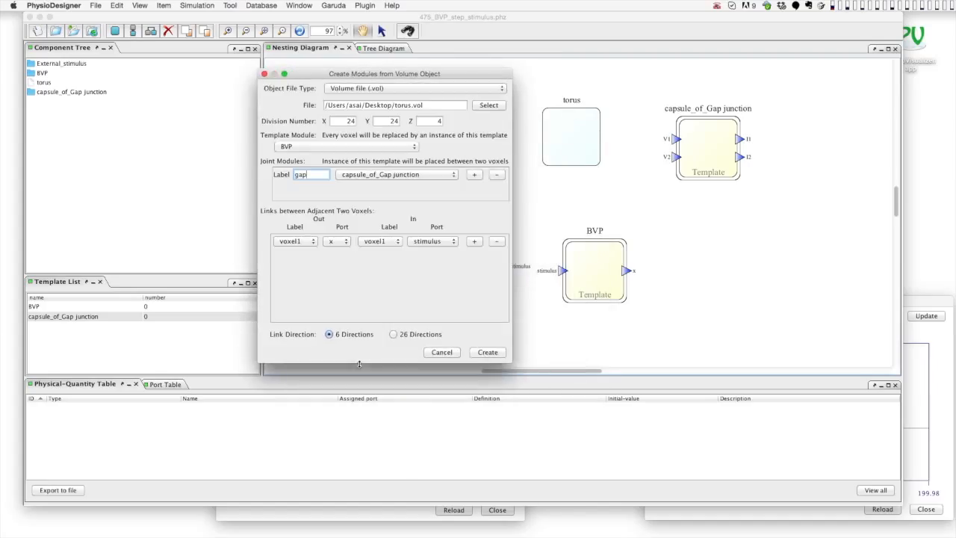
click(474, 241)
click(473, 242)
click(473, 241)
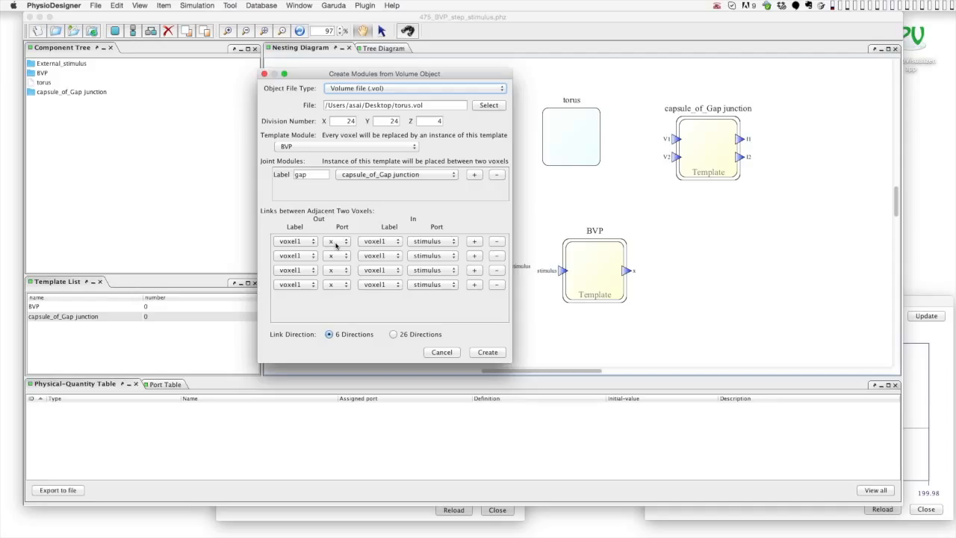
Define the first link from port x of voxel1 to port V1 of gap.
click(380, 243)
click(381, 259)
click(444, 241)
click(443, 241)
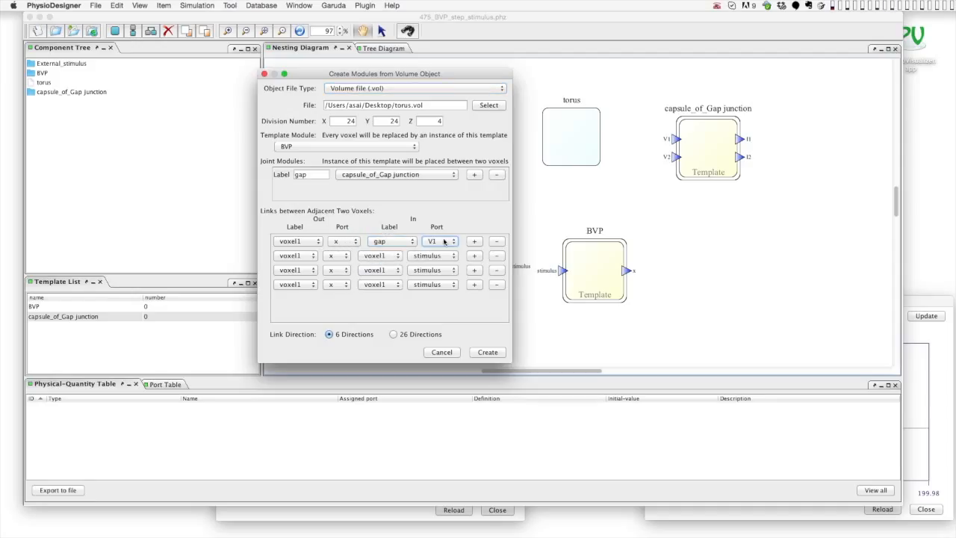
Define the second link from port x of voxel2 to port V2 of gap.
click(311, 256)
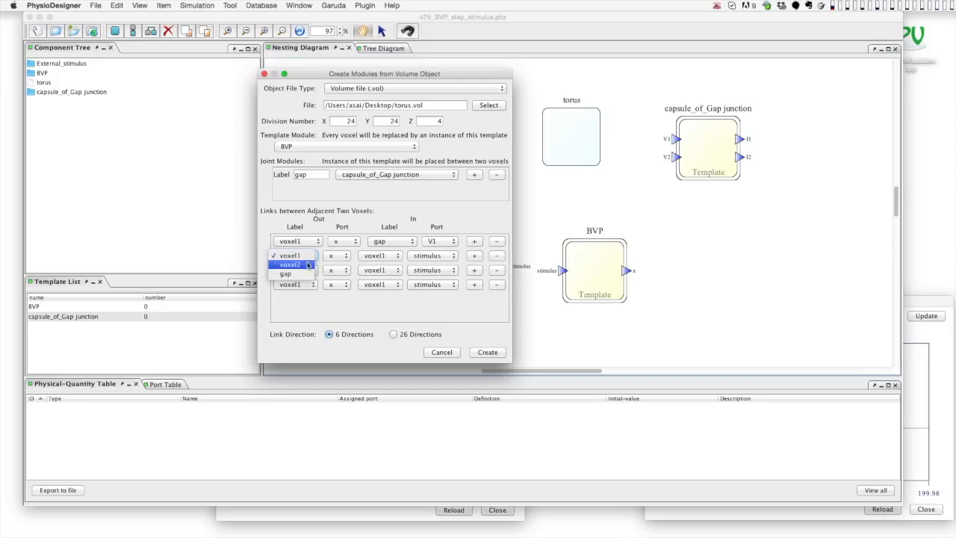
click(308, 265)
click(335, 256)
click(334, 256)
click(389, 256)
click(380, 273)
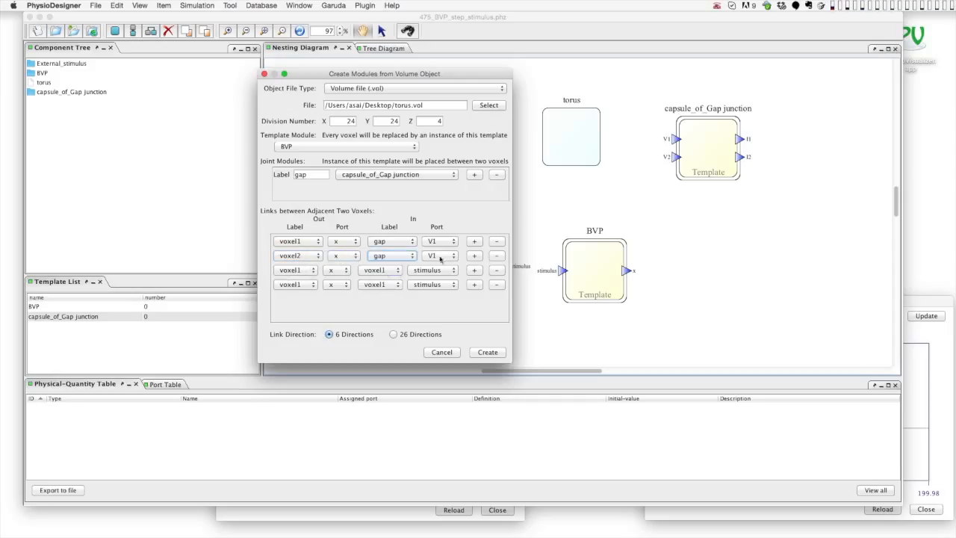
click(440, 256)
click(440, 264)
Define the third link from port I1 of gap to the stimulus port of voxel1.
click(291, 270)
click(298, 287)
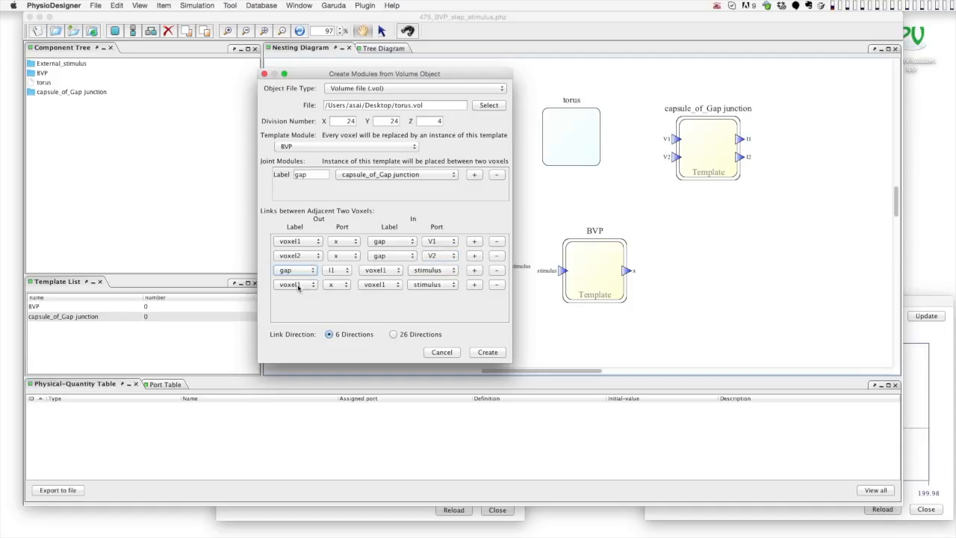
click(379, 274)
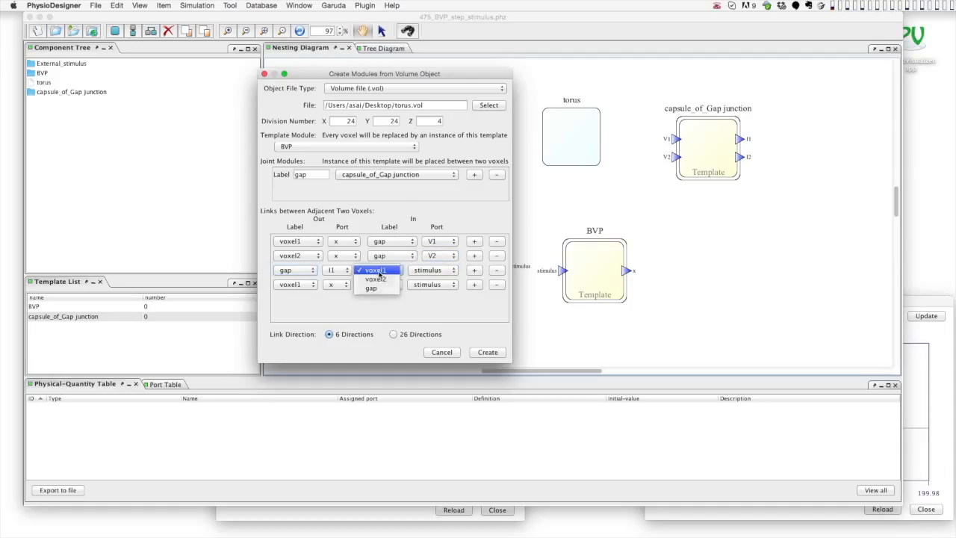
click(420, 274)
Define the fourth link from port I2 of gap to the stimulus port of voxel2, and create the modules.
click(296, 286)
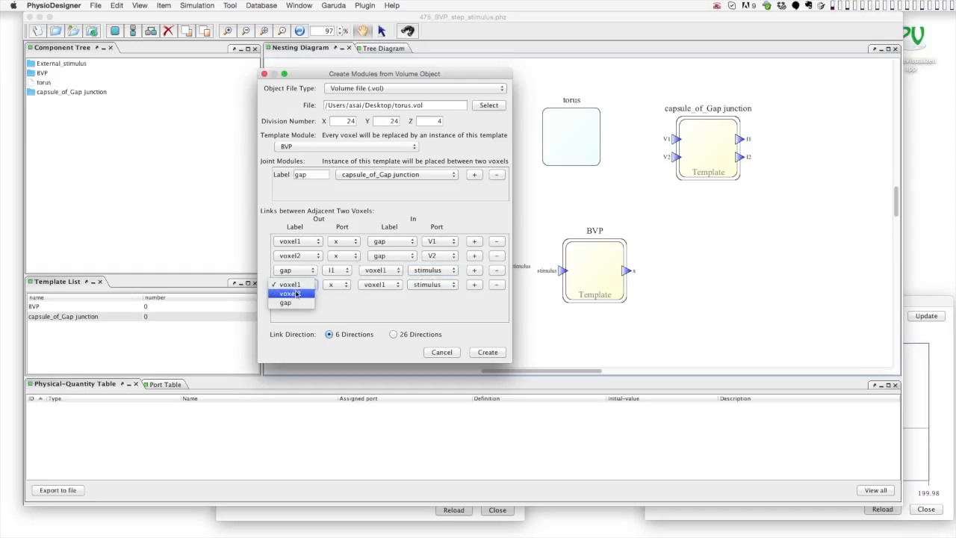
click(298, 302)
click(340, 286)
click(340, 295)
click(383, 286)
click(383, 294)
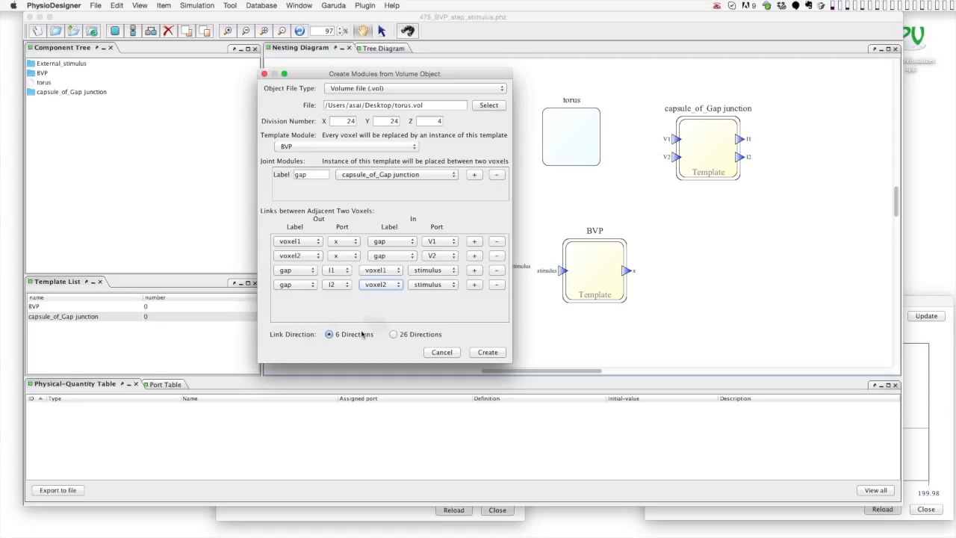
click(489, 353)
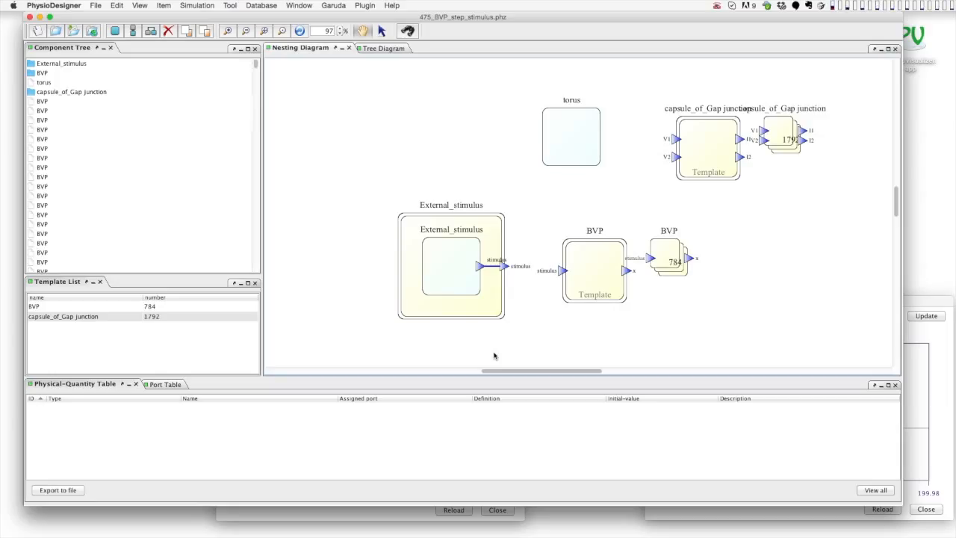
Rearrange the diagram by moving the BVP instances and BVP template apart and shifting the External_stimulus capsule towards the instances.
drag(666, 242, 736, 232)
drag(595, 246, 600, 338)
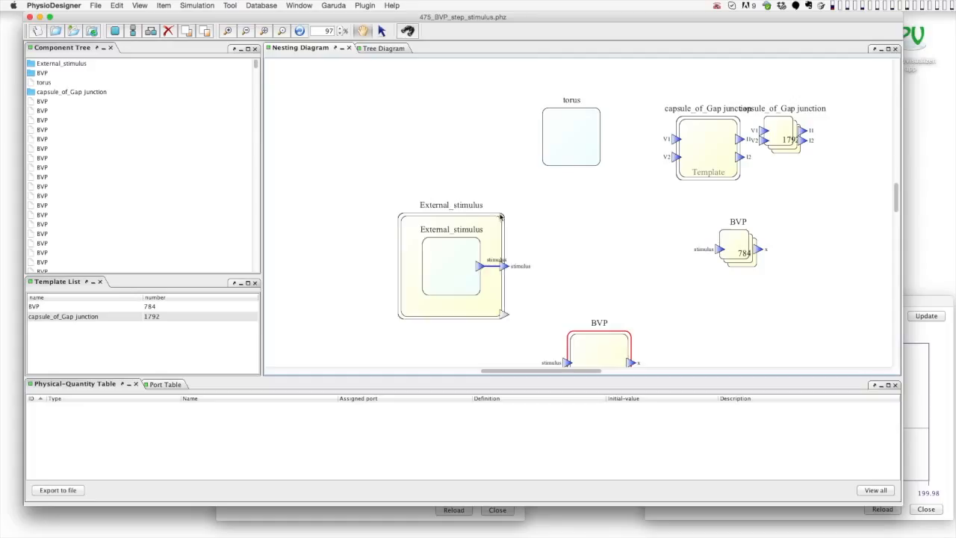
drag(504, 219, 532, 218)
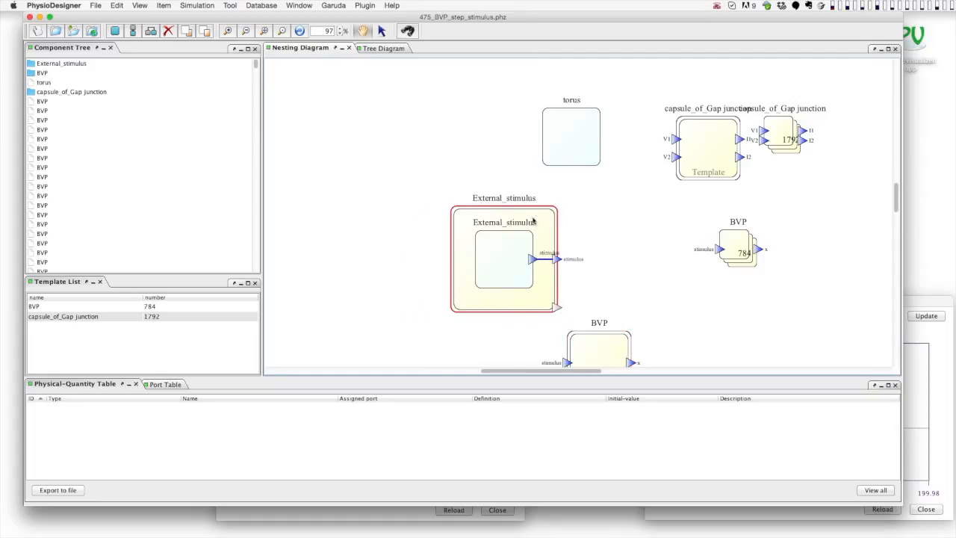
Set start_time to 15 and duration to 15 in the inner External_stimulus module.
click(499, 258)
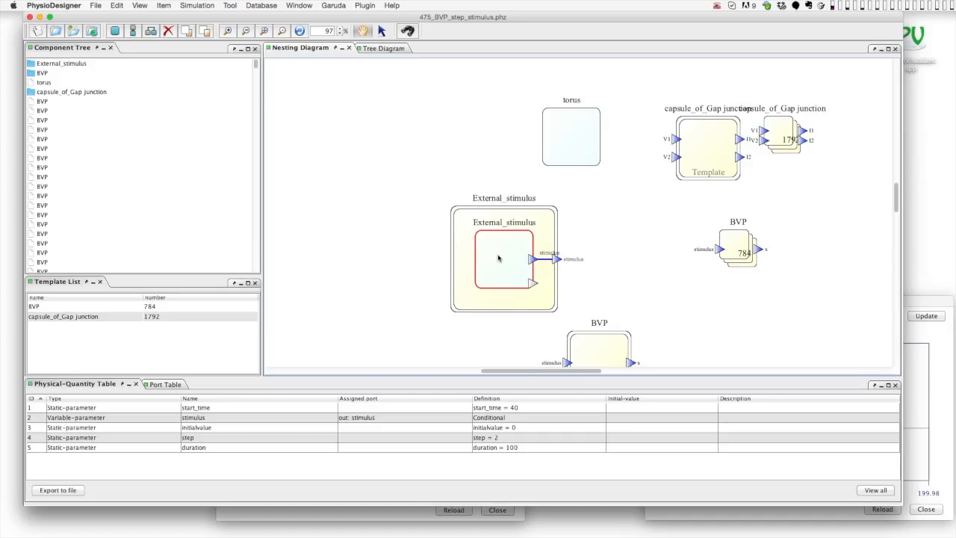
double_click(530, 409)
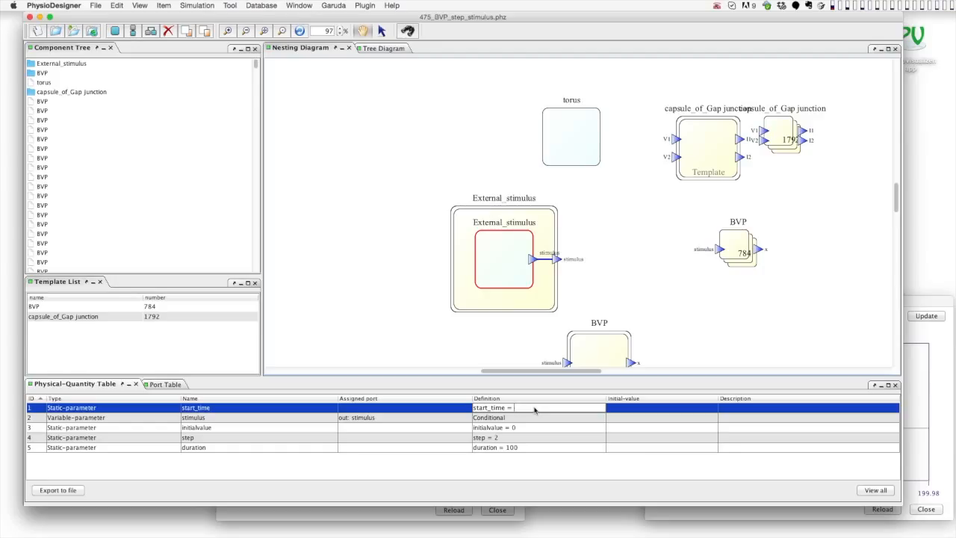
text(15)
key(Return)
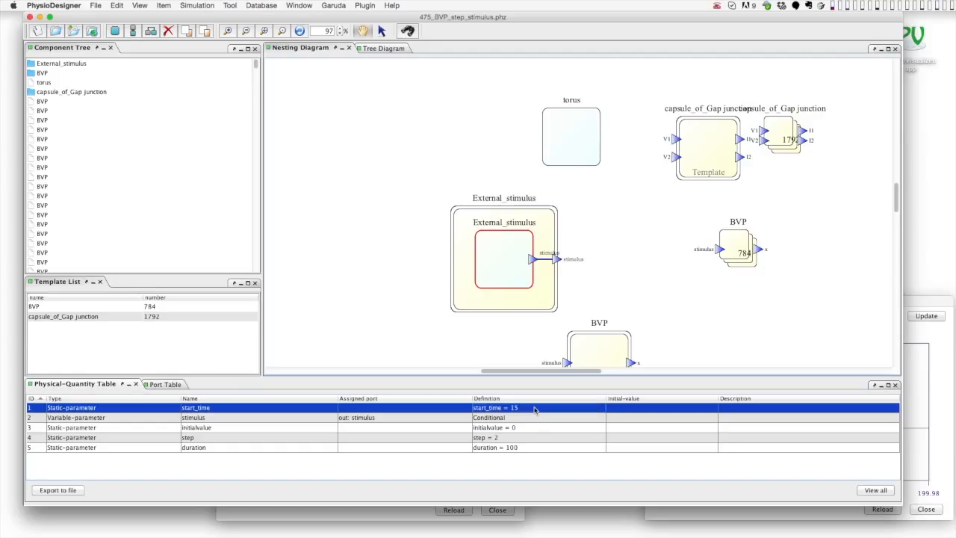
double_click(526, 448)
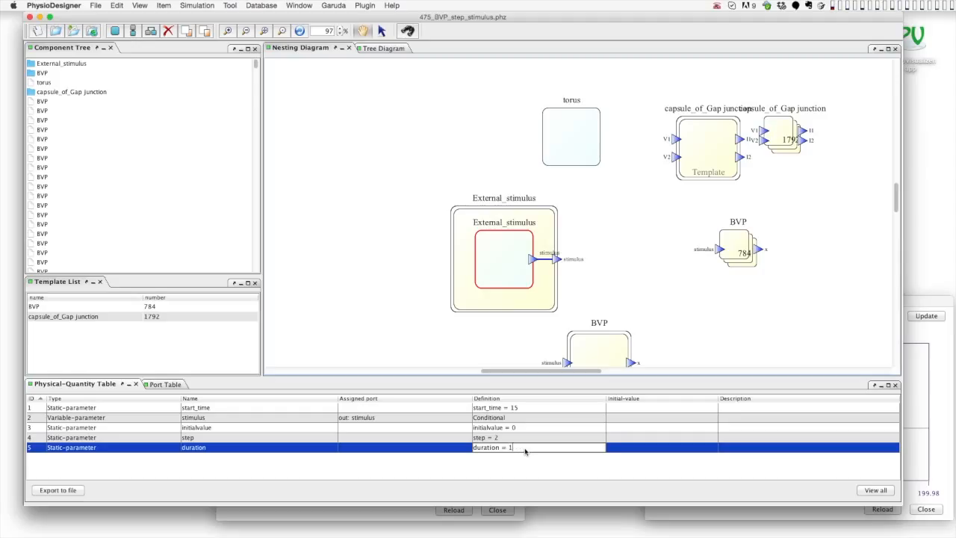
key(Return)
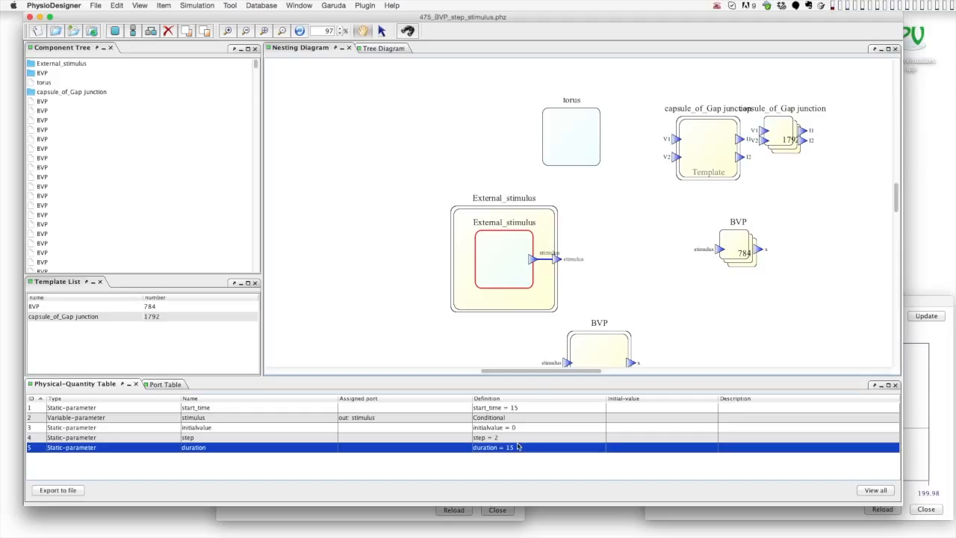
click(589, 272)
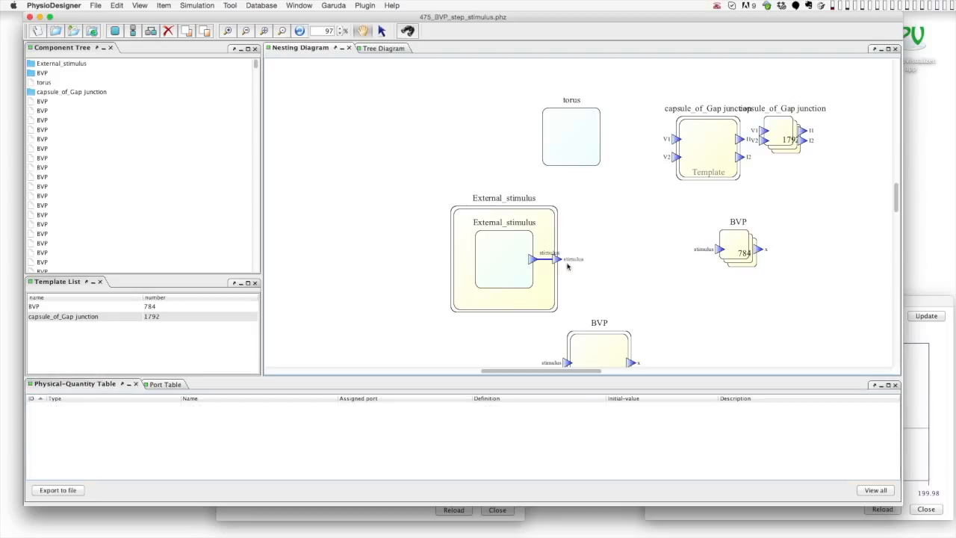
drag(557, 260, 732, 252)
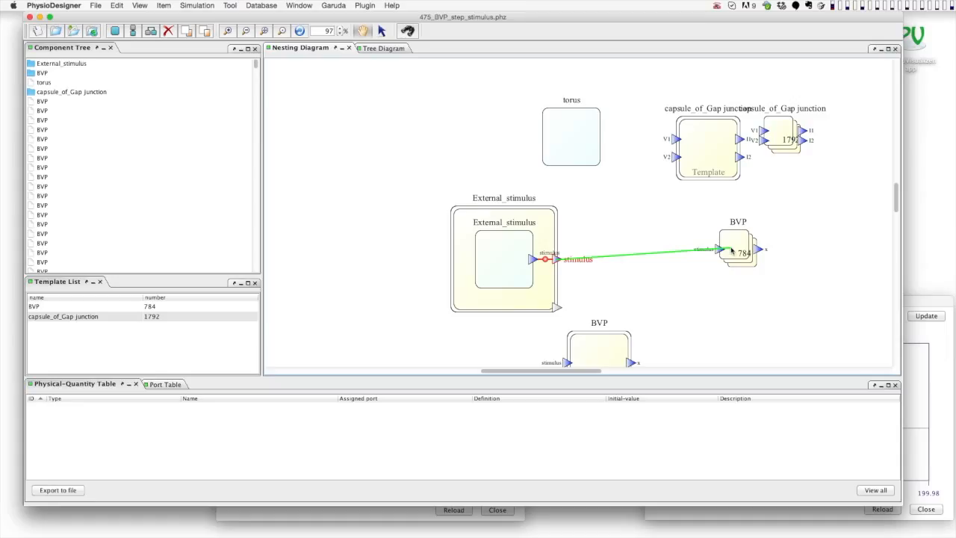
drag(732, 251, 731, 252)
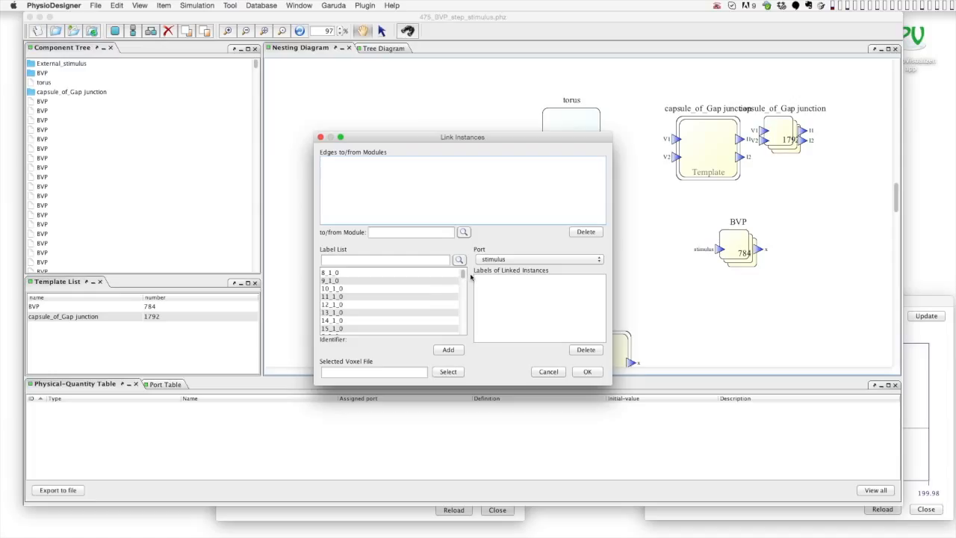
mouse_move(463, 275)
mouse_down()
mouse_move(464, 288)
mouse_move(462, 273)
mouse_up()
click(555, 371)
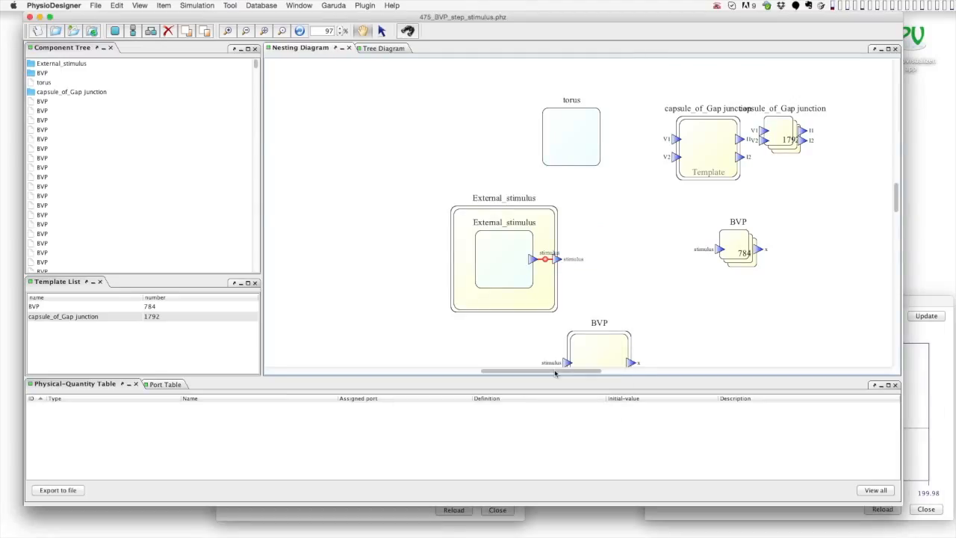
Open the torus module's morphology in ImageViewer and start voxel selection, placing the viewer and selection windows side by side.
right_click(559, 137)
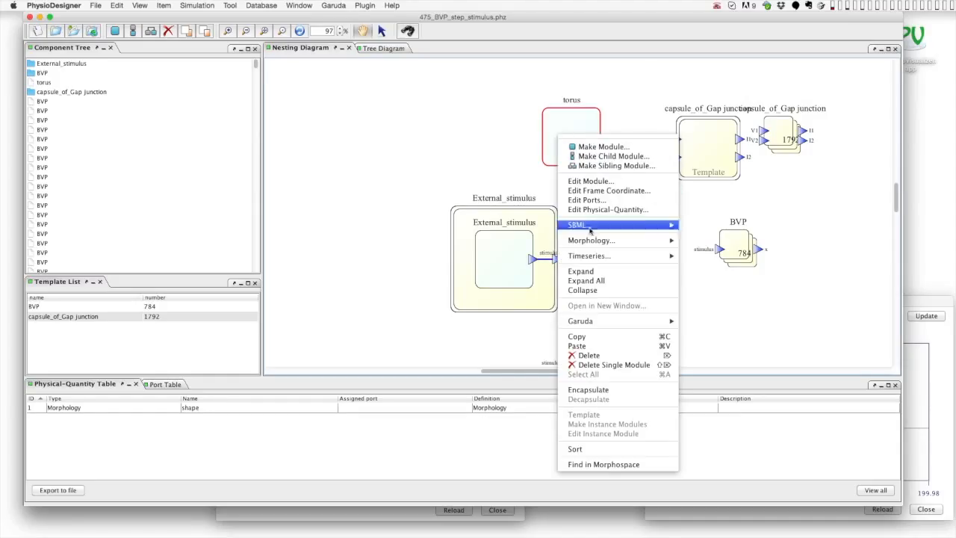
mouse_move(635, 240)
click(698, 260)
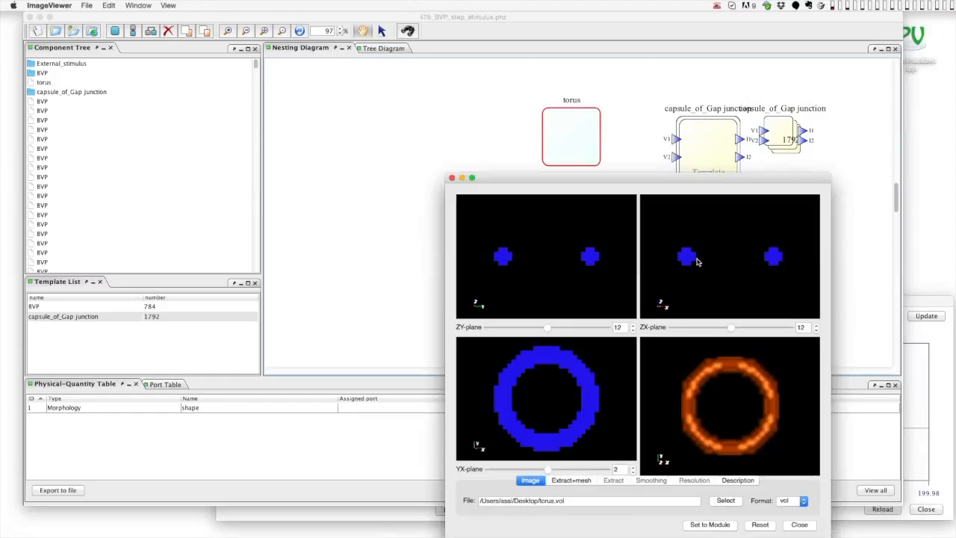
drag(651, 184, 321, 35)
click(112, 6)
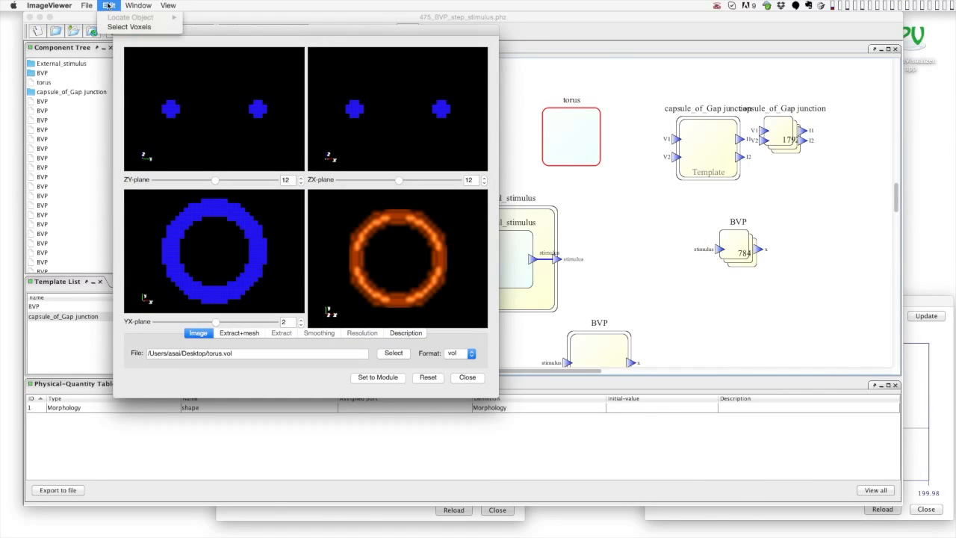
click(138, 27)
drag(557, 213, 571, 129)
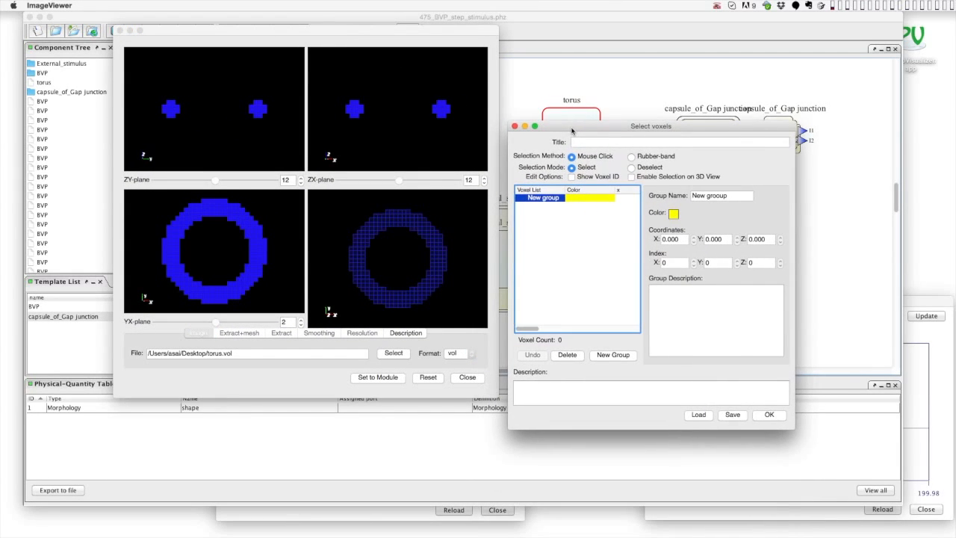
Select the right-hand torus cross-section in ZX-plane slices 12 and 11, and title the voxel selection stimulus.
click(441, 104)
drag(440, 105, 436, 112)
click(581, 142)
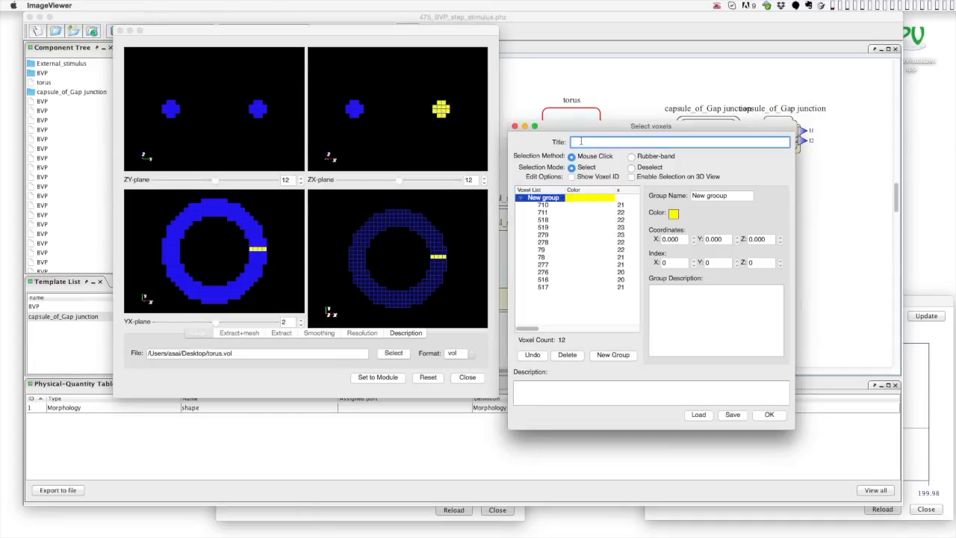
text(stimulus)
click(483, 182)
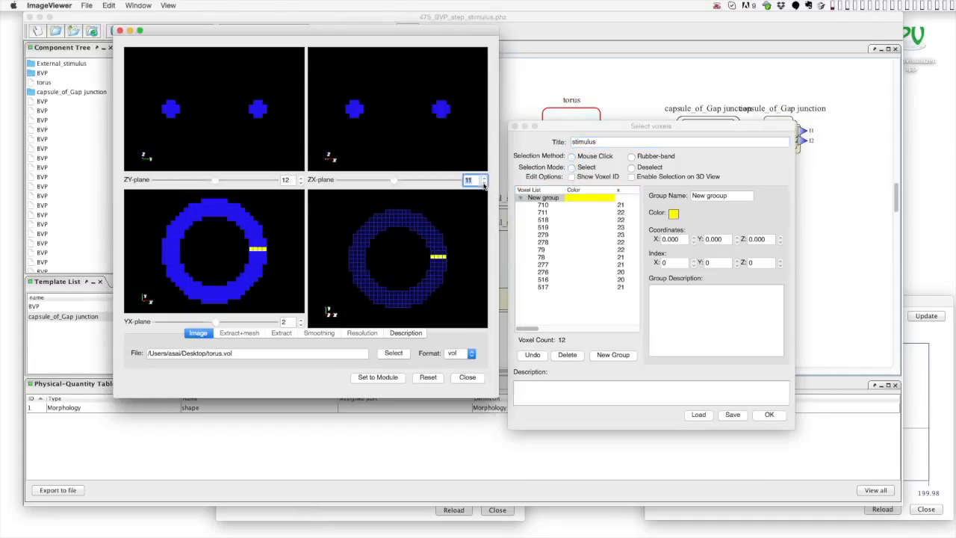
click(439, 110)
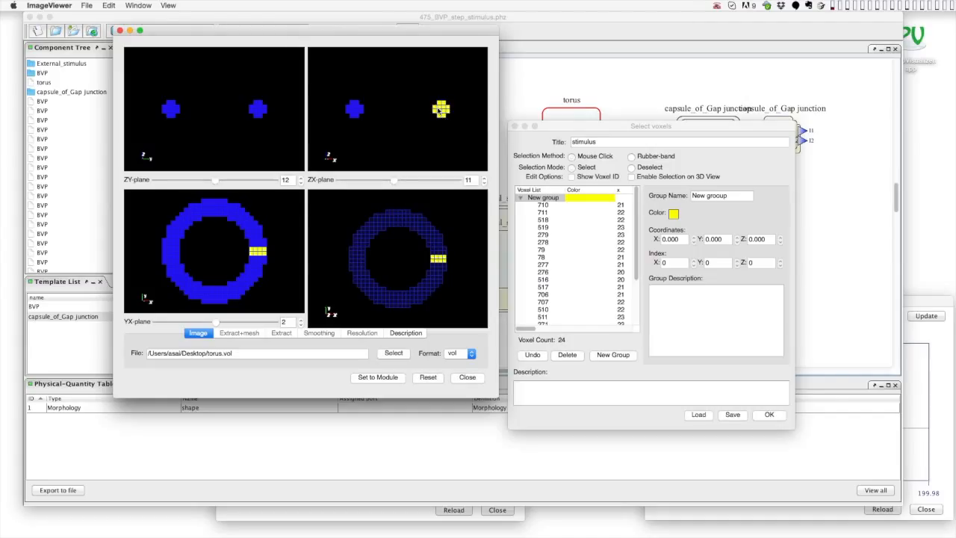
Save the voxel selection to the Desktop as stimulus-site.xml and close the selection and image viewer windows.
click(732, 416)
text(stimulus-site)
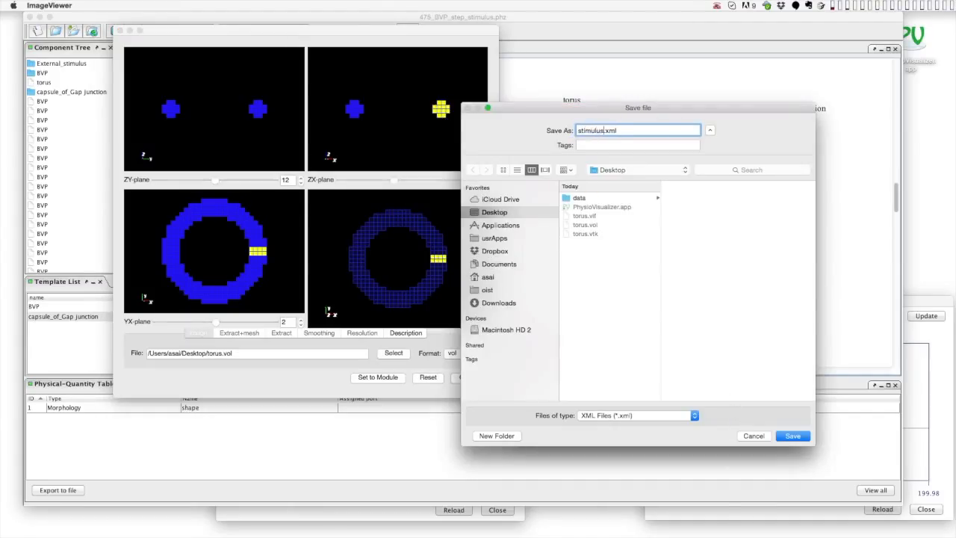
click(793, 436)
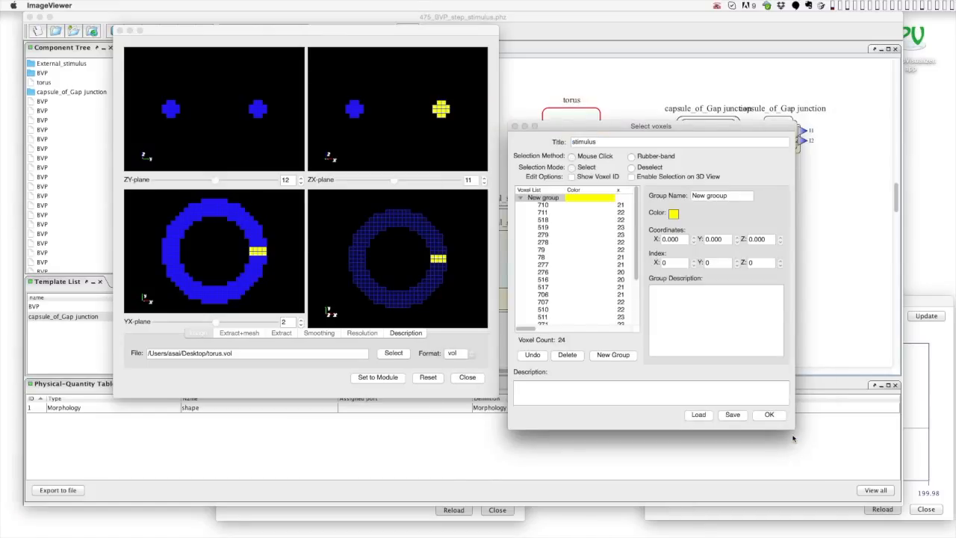
click(774, 418)
click(471, 378)
Link the External_stimulus output to the stimulus port of the BVP instances selected by the Desktop voxel file stimulus-site.xml.
drag(556, 259, 728, 253)
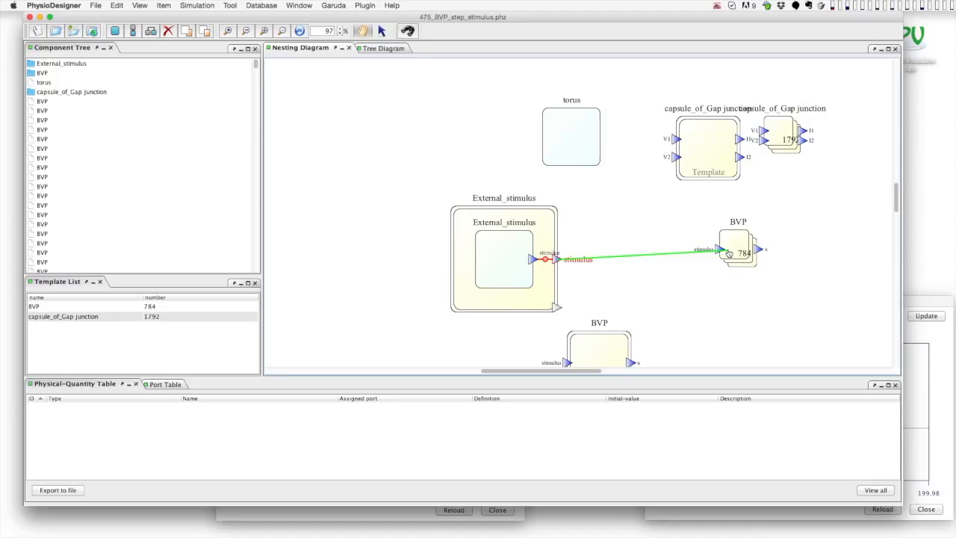
drag(728, 253, 729, 252)
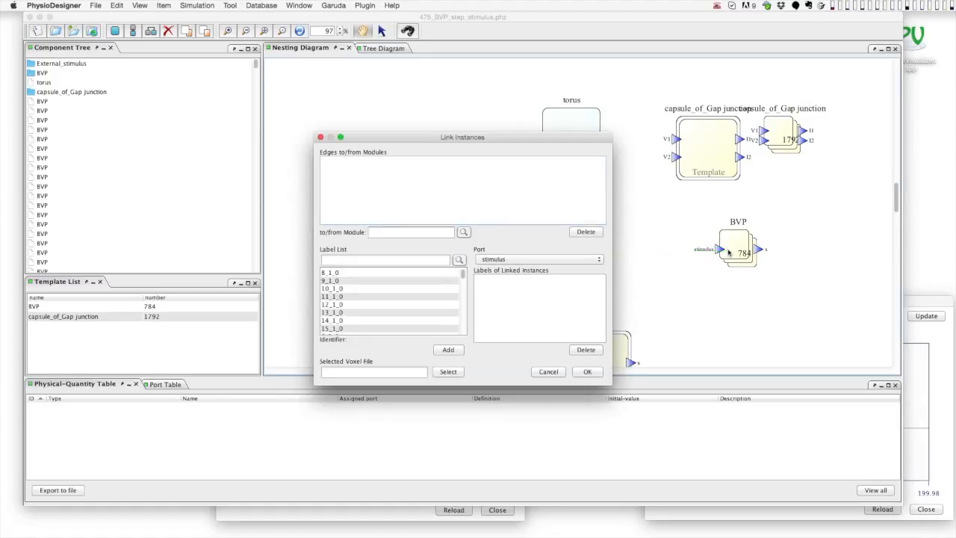
click(448, 371)
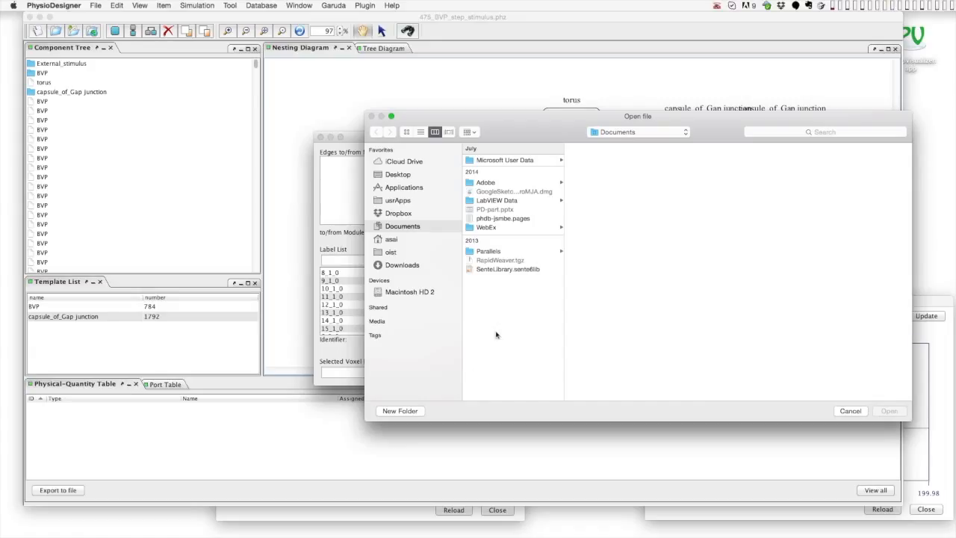
click(401, 176)
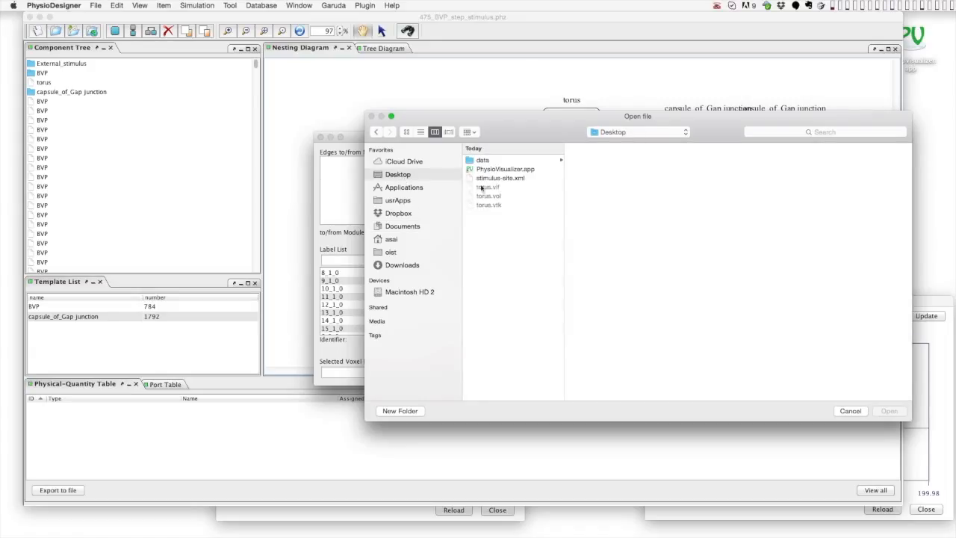
click(503, 180)
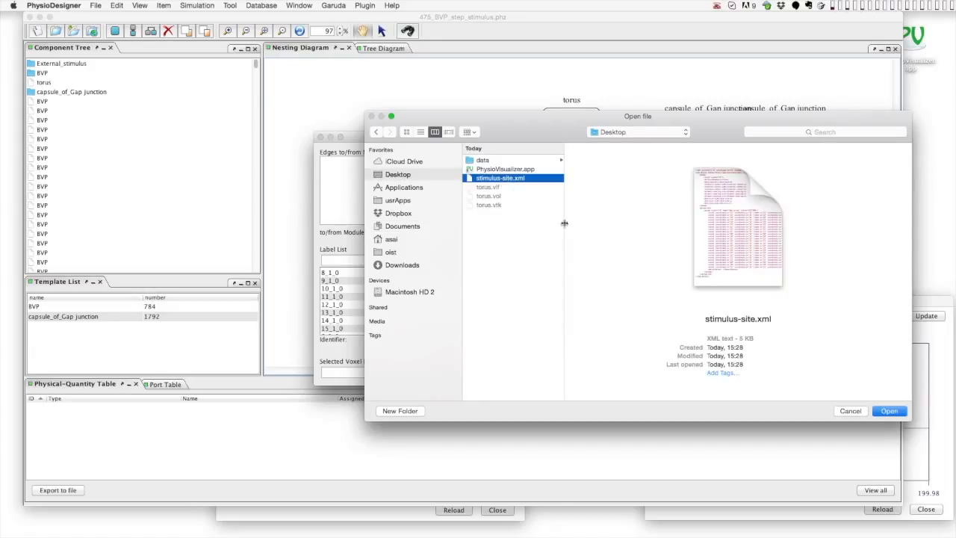
click(893, 413)
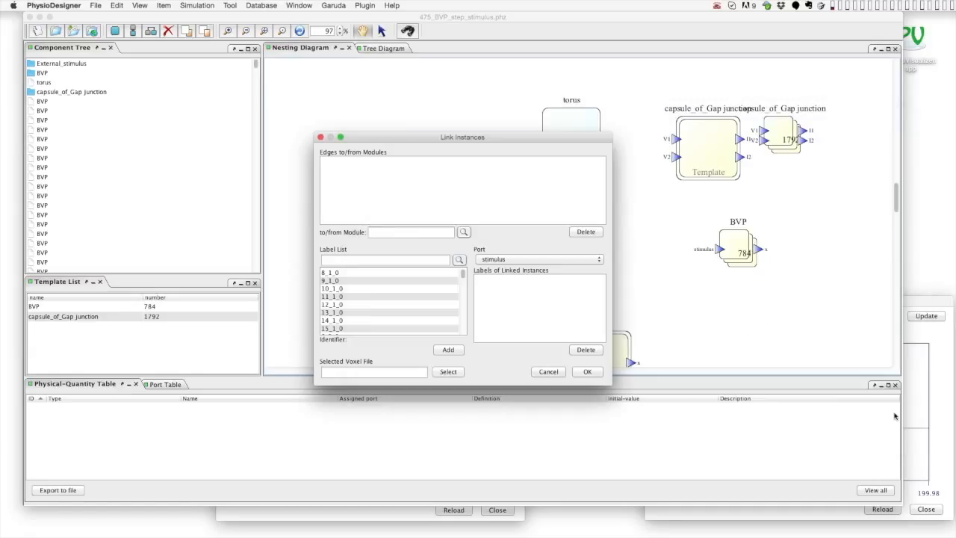
drag(604, 284, 603, 331)
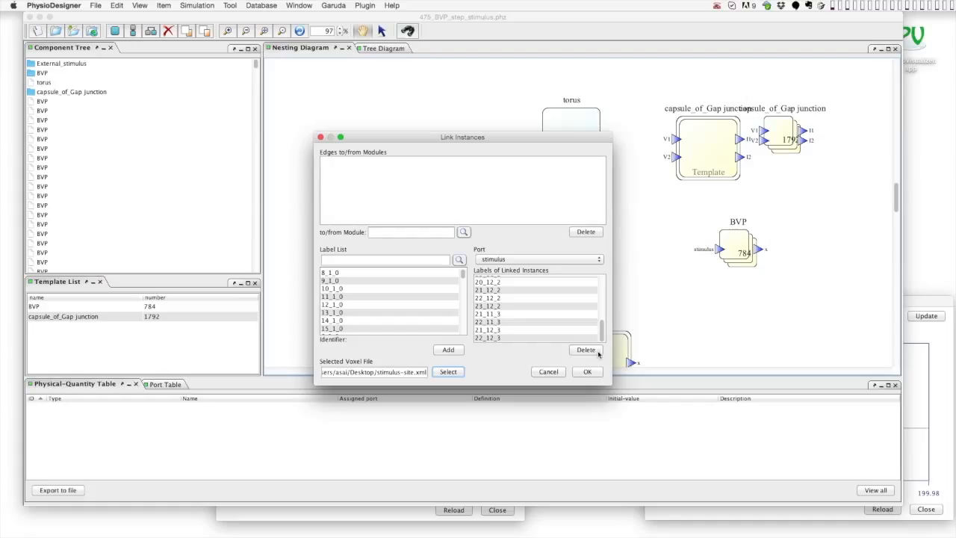
click(587, 372)
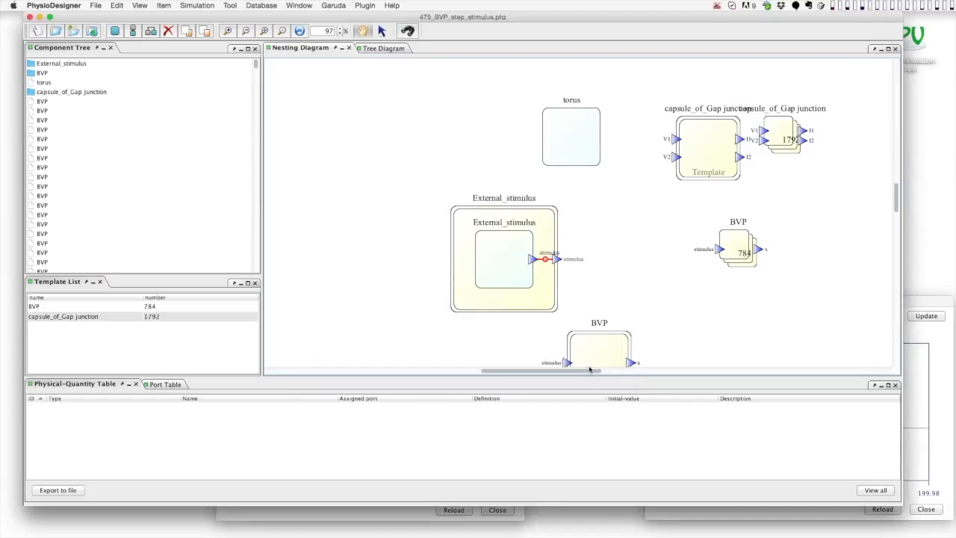
Save the model to the Desktop under the new name bvp-torus.
click(609, 253)
click(96, 5)
click(112, 73)
text(bvp-torus)
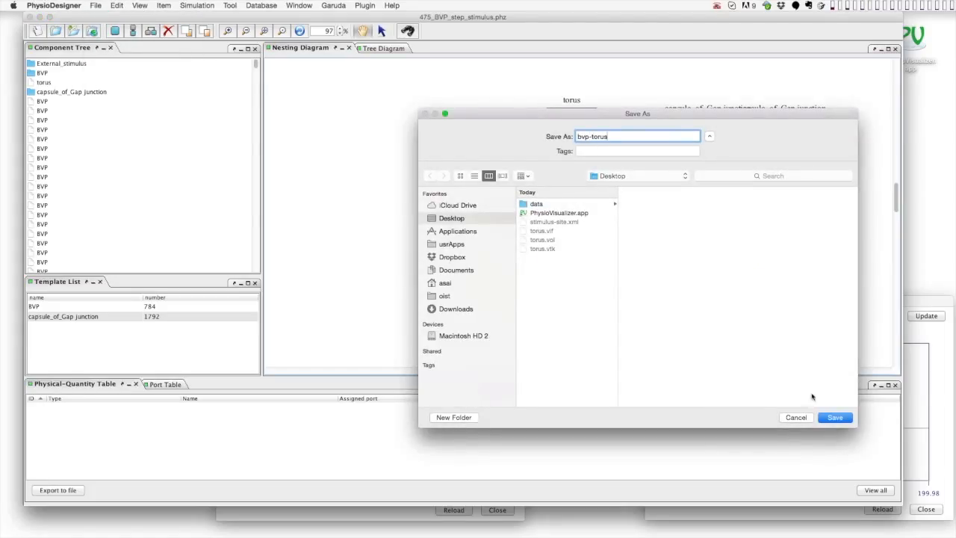
click(841, 419)
Open bvp-torus.phz in Flint, setting data sampling to 1 data per 10 steps and the simulation length to 100 milliseconds.
drag(882, 251, 371, 202)
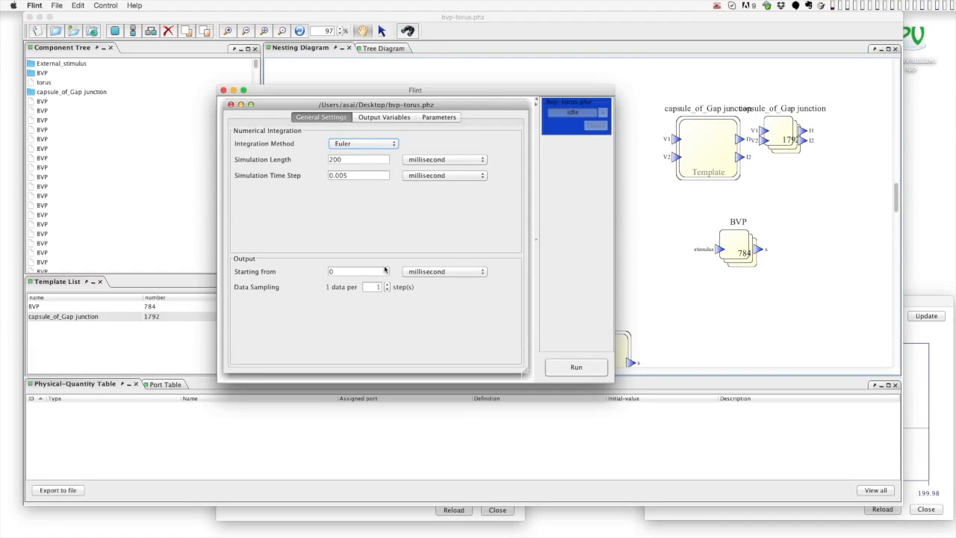
double_click(381, 286)
text(10)
drag(330, 159, 370, 161)
Restrict the enabled output variables to x with a wildcard filter, and run the simulation to completion.
click(382, 118)
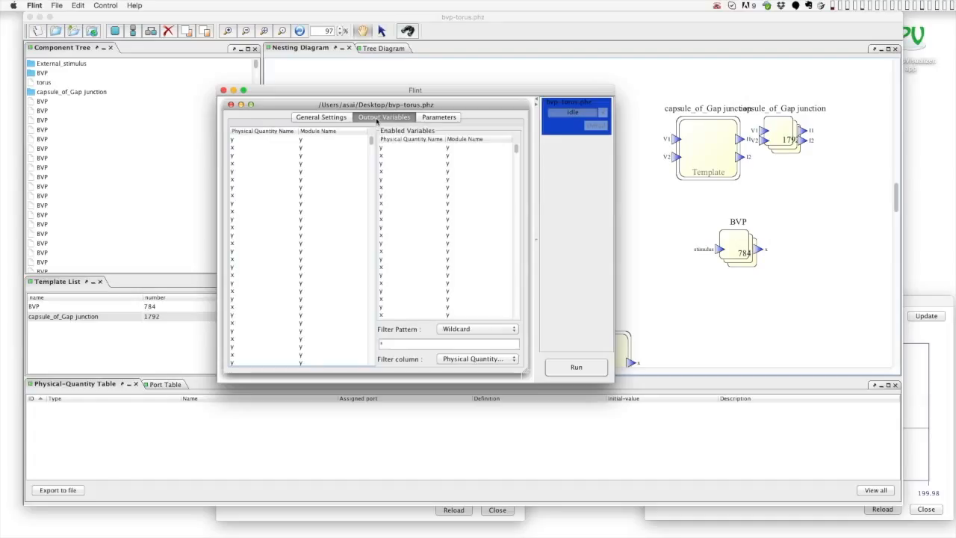
double_click(409, 345)
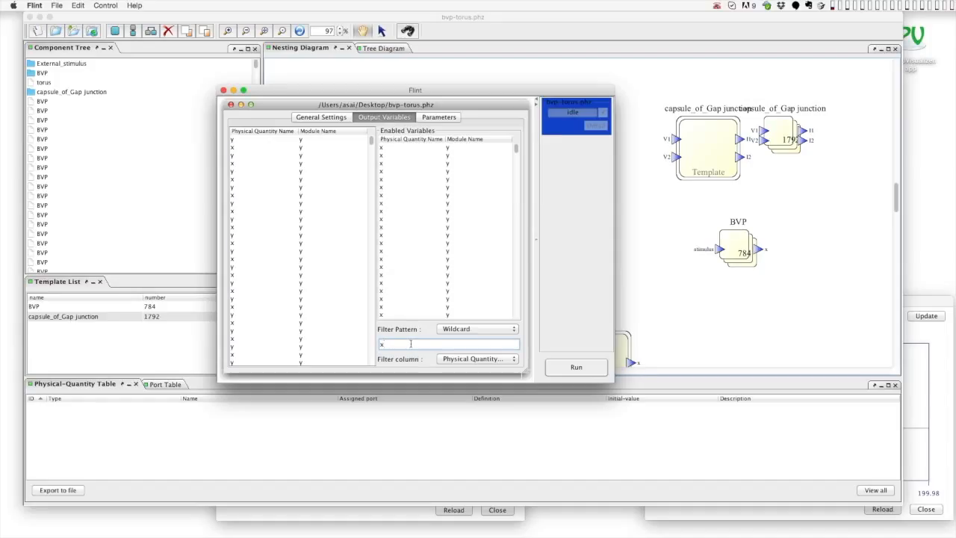
click(567, 368)
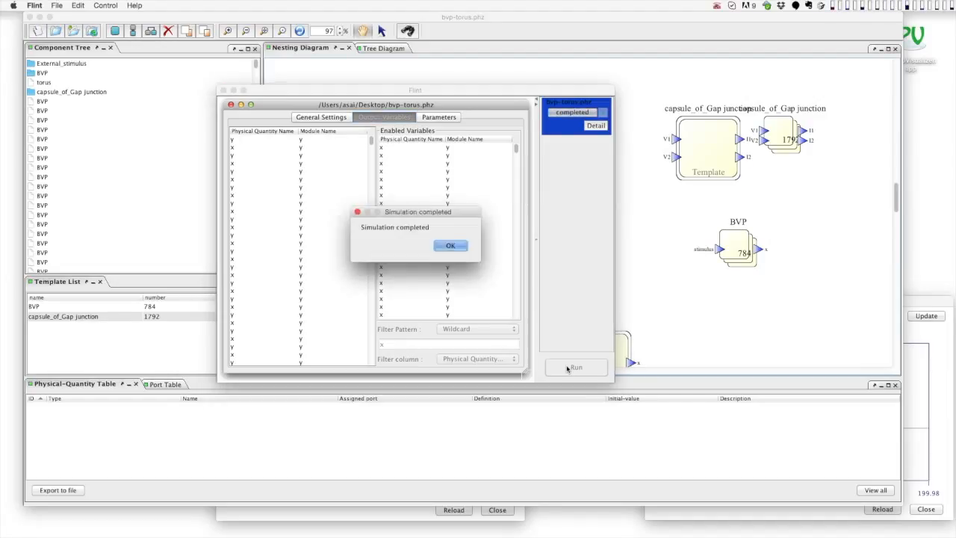
key(Return)
View the simulation result by tracking x of instances 0_10_1, 0_14_2, 11_2_1, 13_23_2, 14_21_2, 17_19_2 and 1_10_1 on Y1, and close the plot.
click(597, 127)
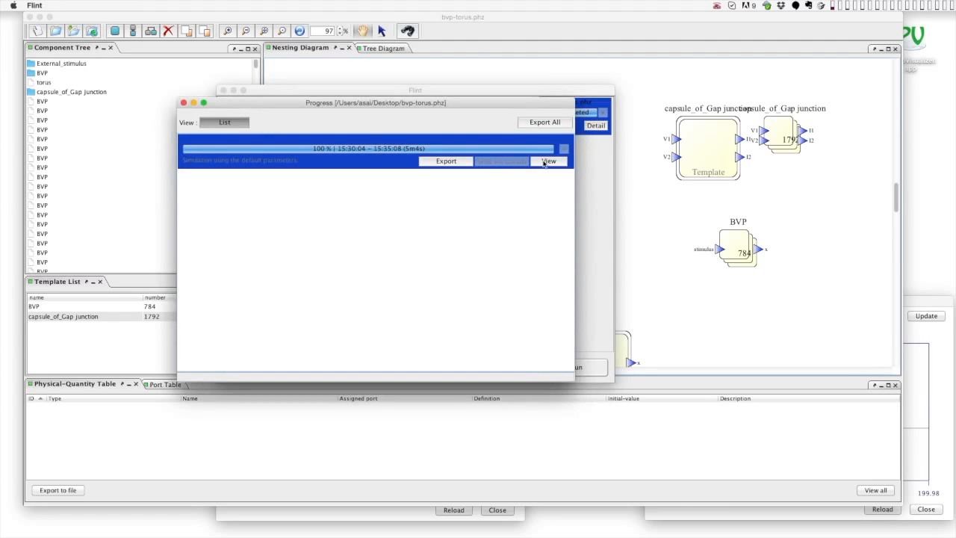
click(549, 161)
drag(404, 245, 481, 267)
scroll(403, 340, down, 3)
drag(388, 338, 462, 342)
scroll(406, 367, down, 10)
mouse_move(383, 363)
mouse_down()
mouse_move(454, 348)
mouse_move(459, 270)
mouse_move(400, 364)
mouse_move(440, 360)
mouse_up()
scroll(404, 343, down, 10)
mouse_move(389, 325)
mouse_down()
mouse_move(454, 320)
mouse_move(457, 282)
mouse_up()
scroll(407, 373, down, 10)
scroll(407, 373, down, 10)
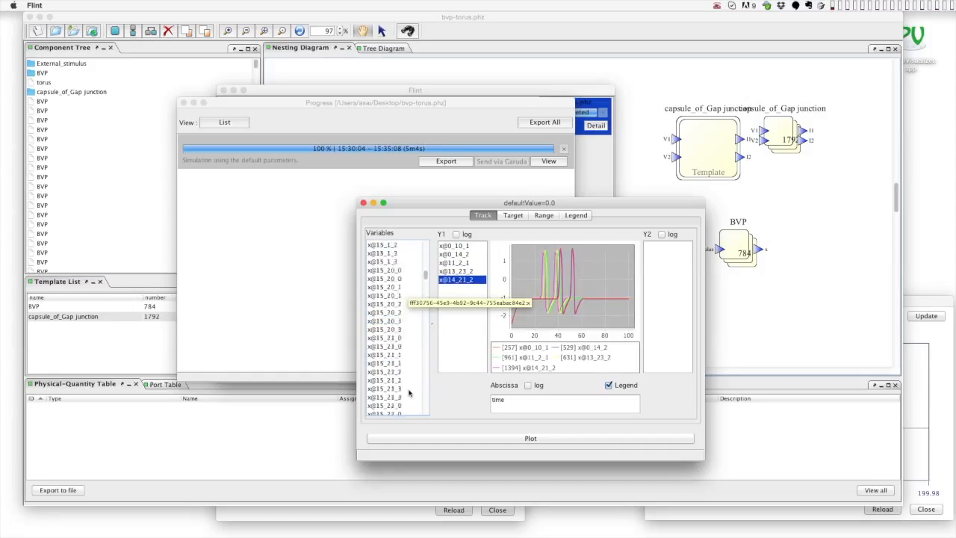
drag(384, 346, 457, 288)
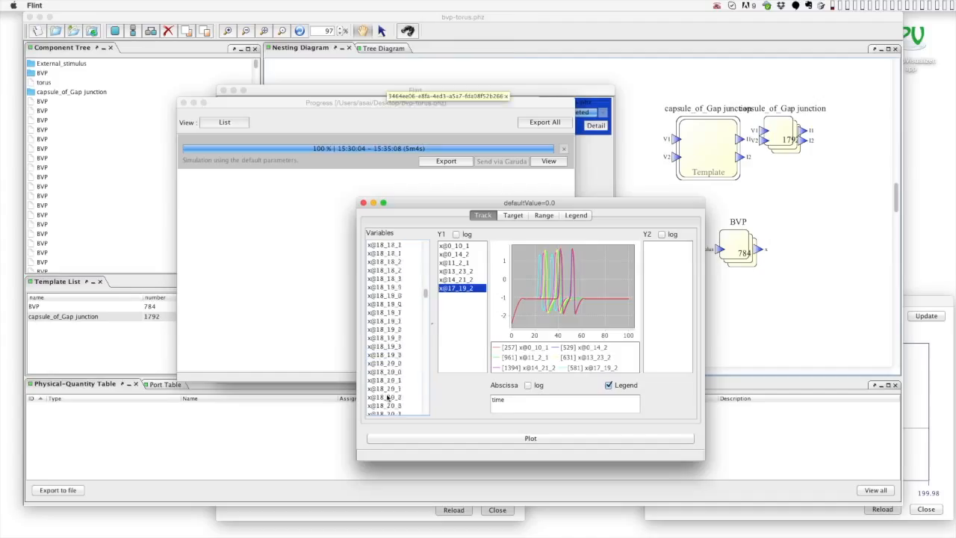
scroll(381, 404, down, 10)
drag(385, 363, 459, 361)
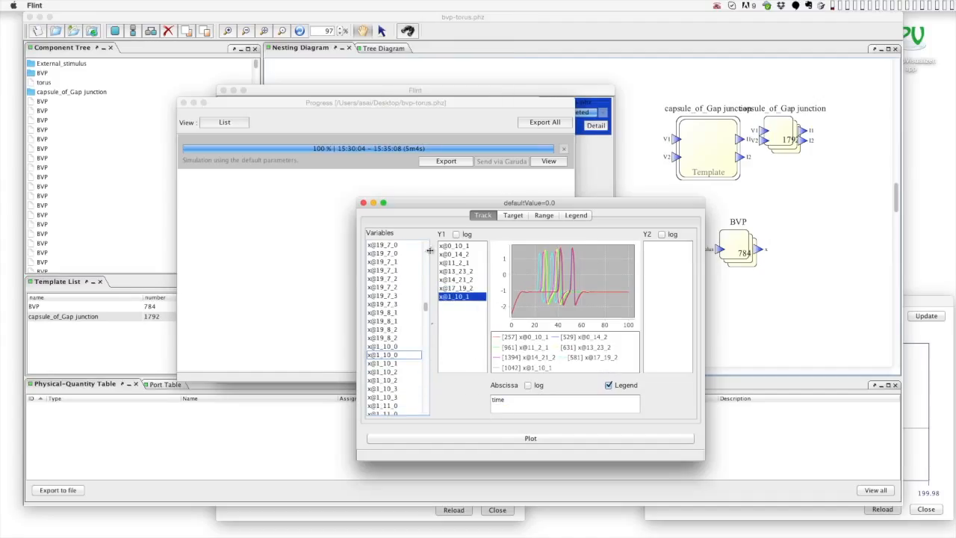
click(364, 203)
Export the simulation result in ISD format to the Desktop as bvp-torus_1.isd and close the progress window.
click(446, 161)
click(400, 236)
click(399, 247)
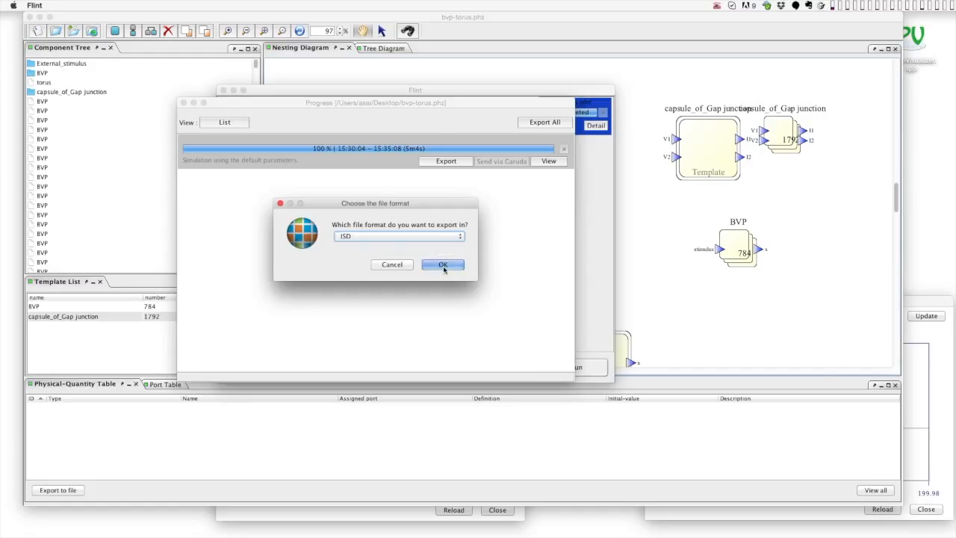
click(443, 266)
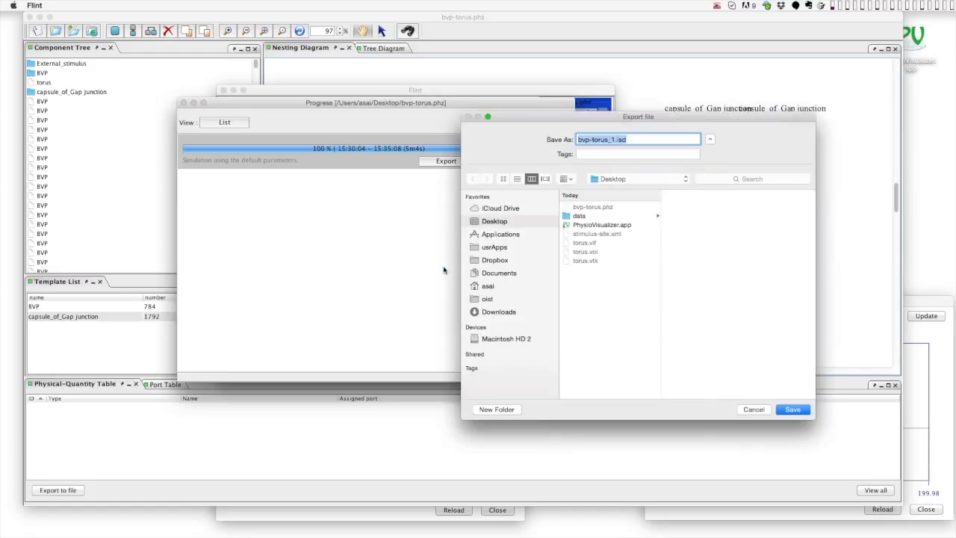
click(796, 412)
click(480, 269)
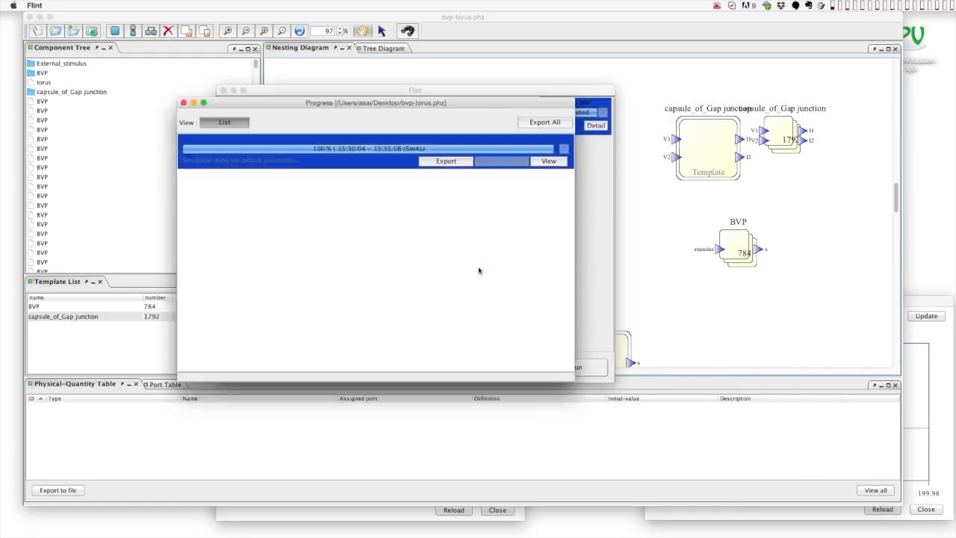
click(184, 102)
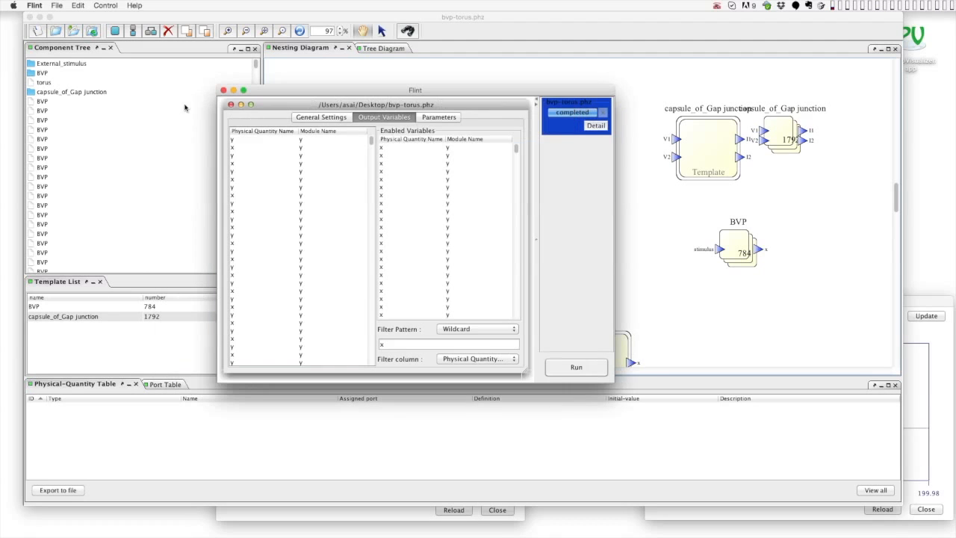
Launch PhysioVisualizer from the Desktop and add a new layer of type Data Layer.
double_click(912, 43)
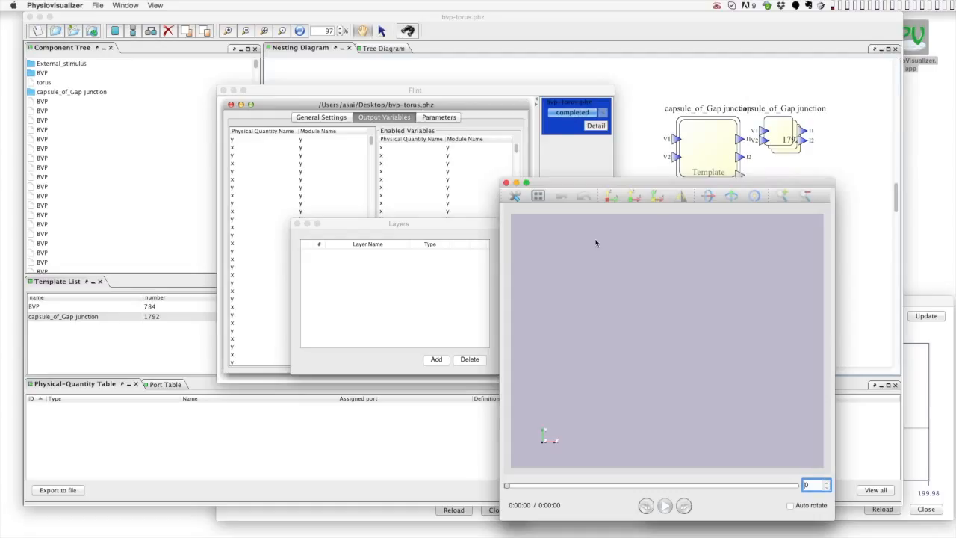
click(459, 305)
click(436, 359)
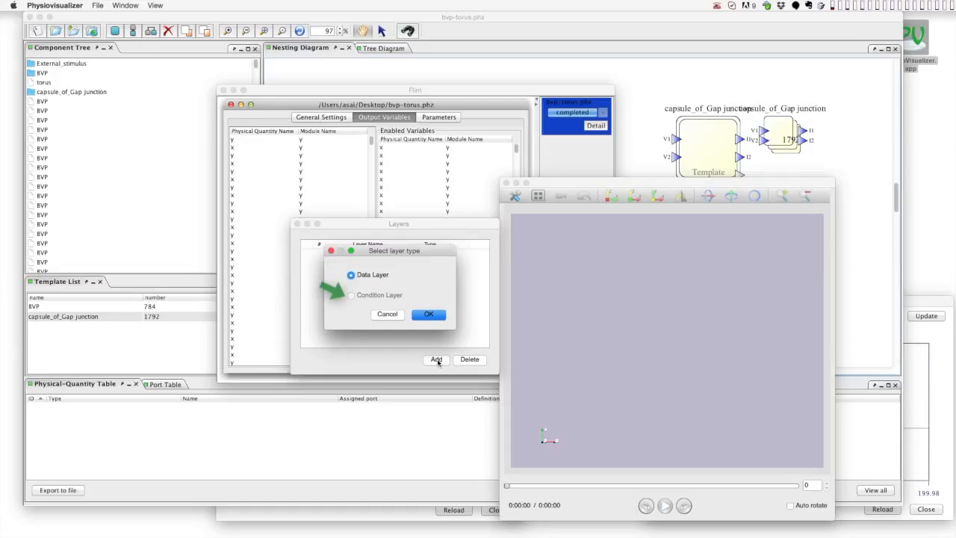
click(432, 317)
Name the layer BVPtorus, set its data type to Flint format (.isd), and load bvp-torus_1.isd from the Desktop.
text(BVPtorus)
click(390, 196)
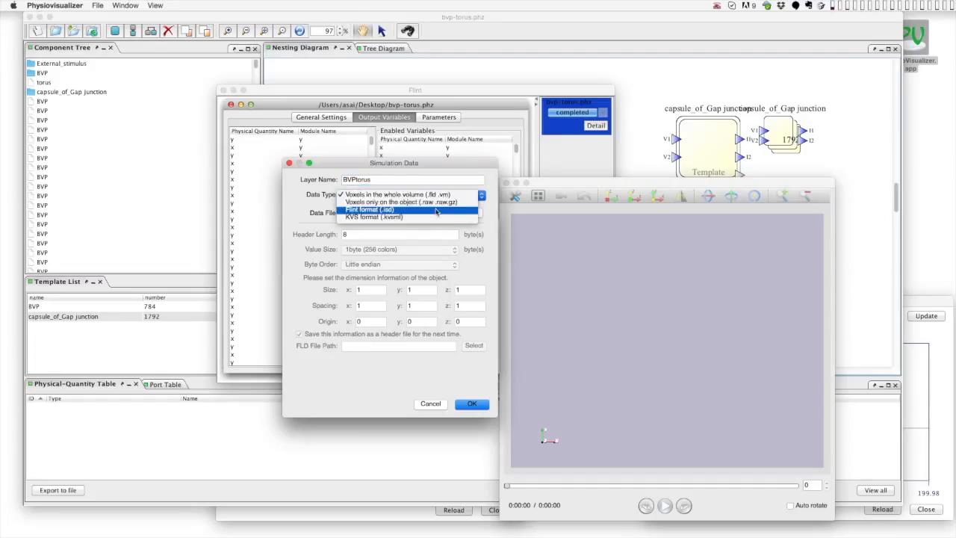
click(437, 211)
click(466, 213)
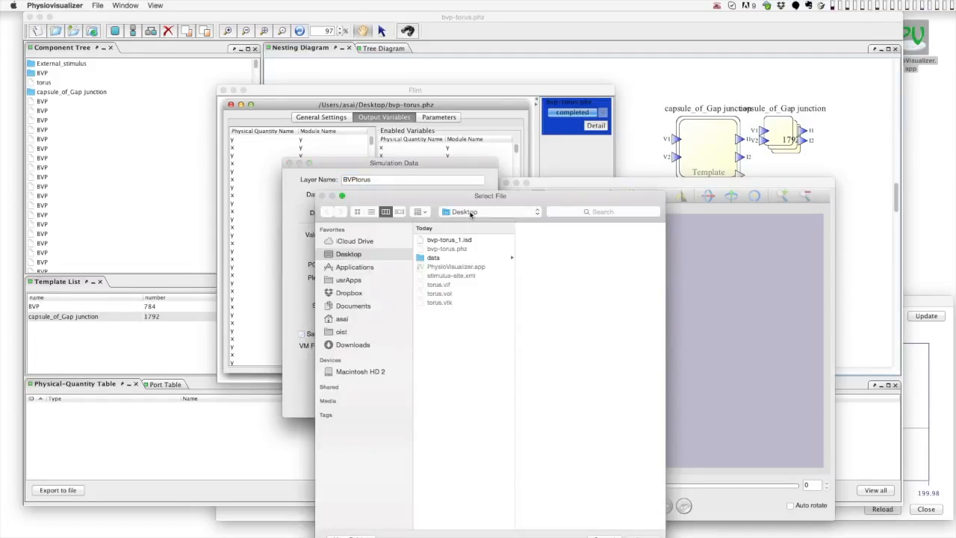
click(458, 240)
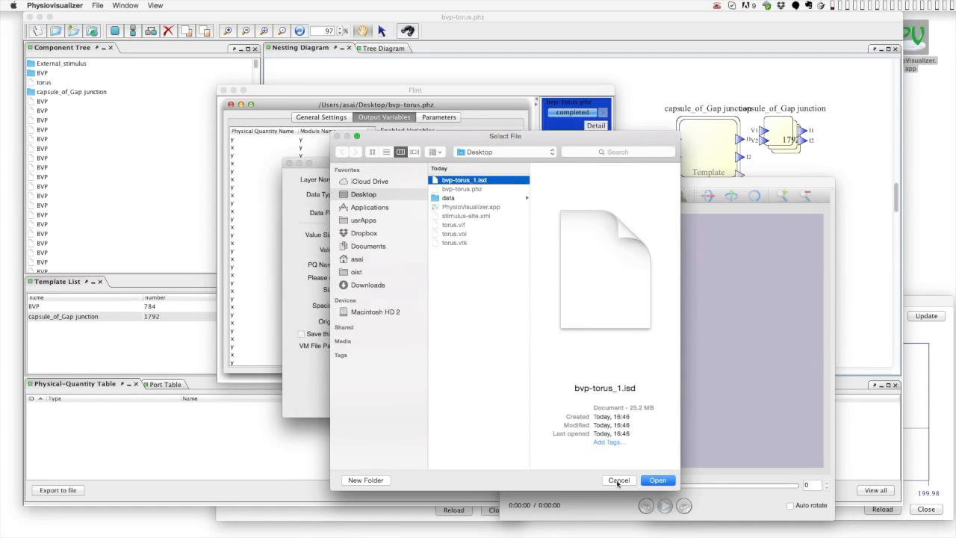
click(656, 483)
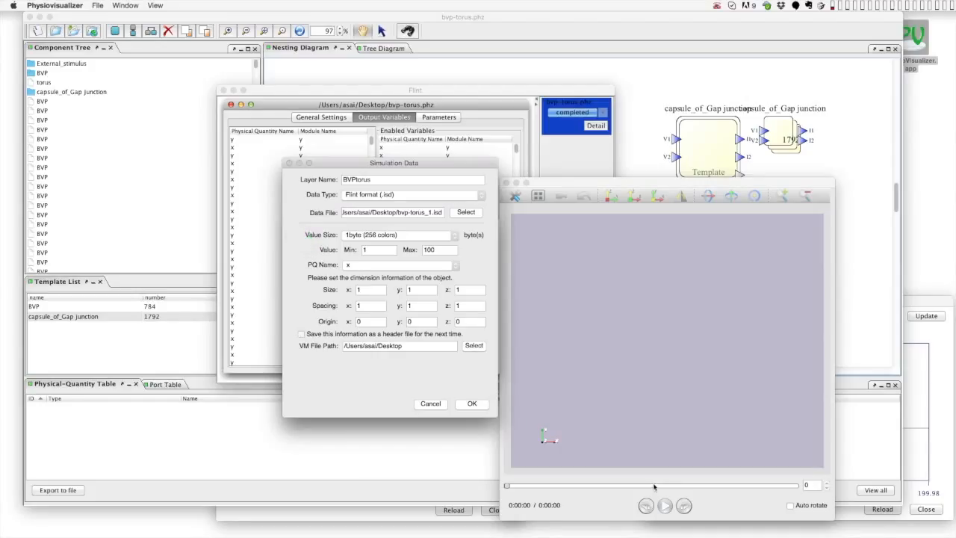
Set the layer's value range from -2 to 2 and choose x as the physical quantity.
click(375, 249)
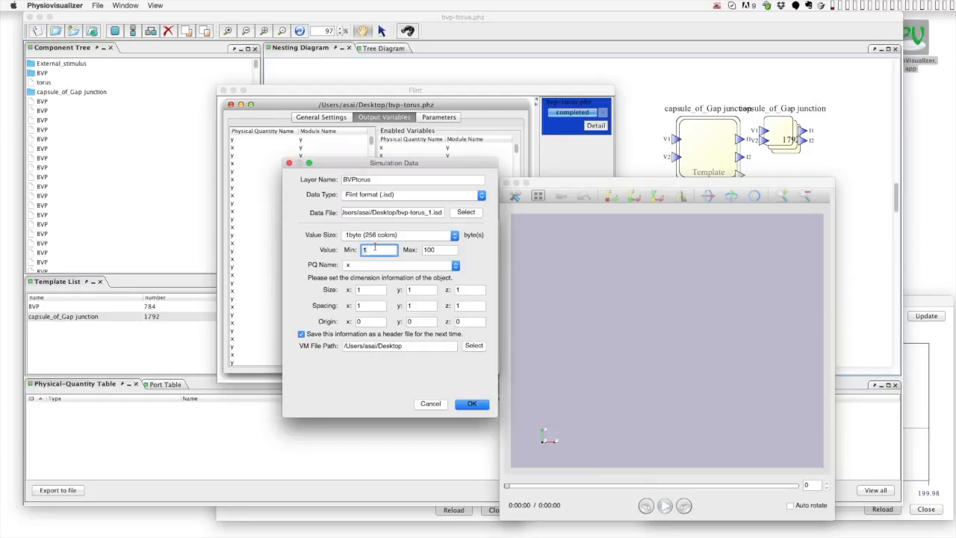
key(Tab)
text(2)
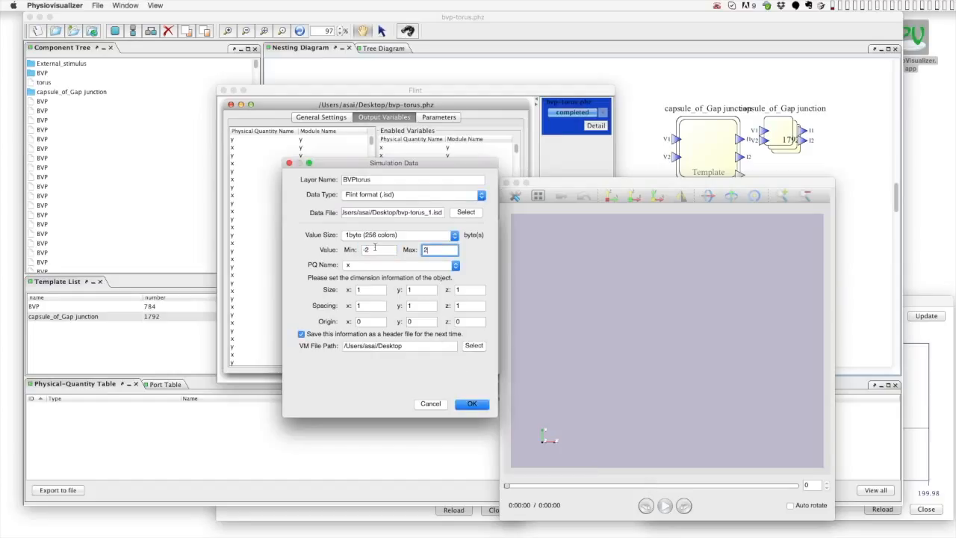
click(411, 266)
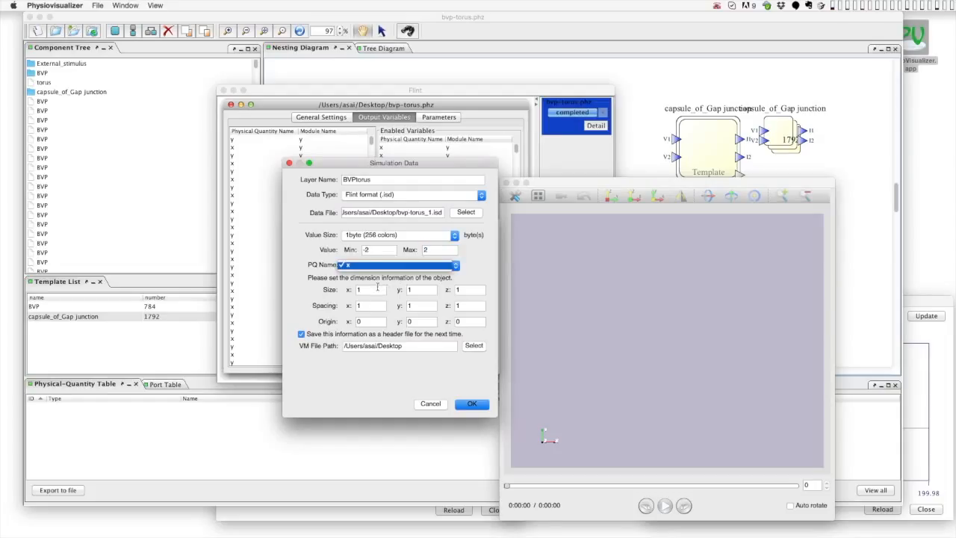
key(Return)
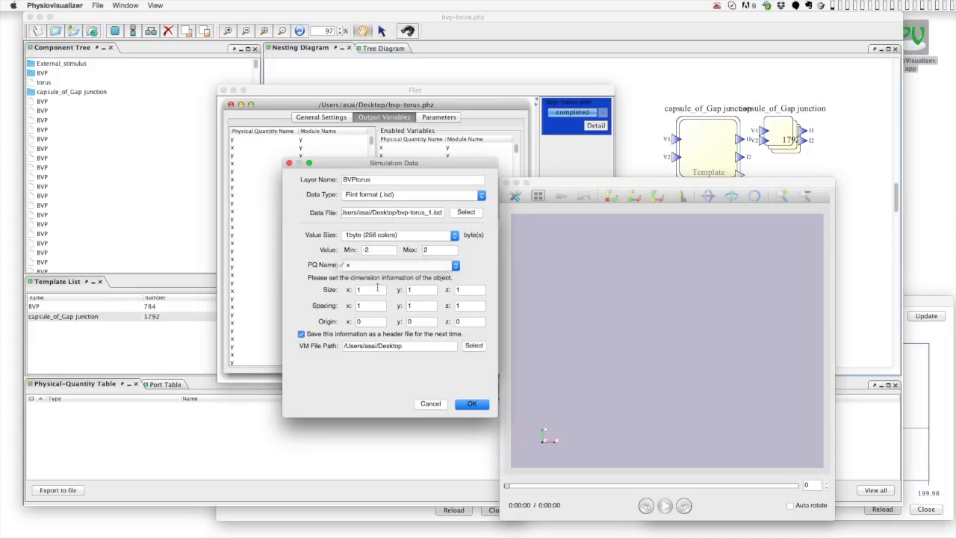
Set the object's dimension size to x 24, y 24 and z 4.
click(375, 289)
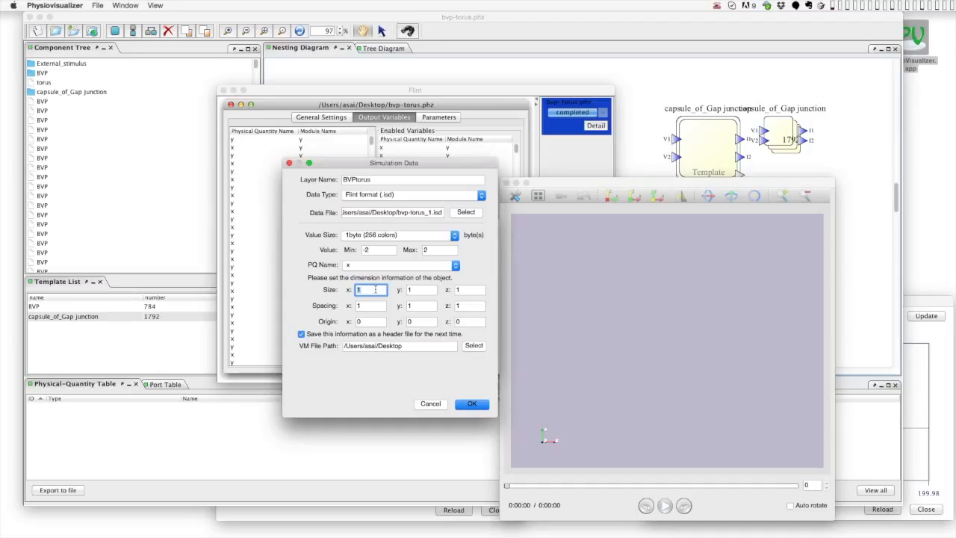
key(Tab)
text(24)
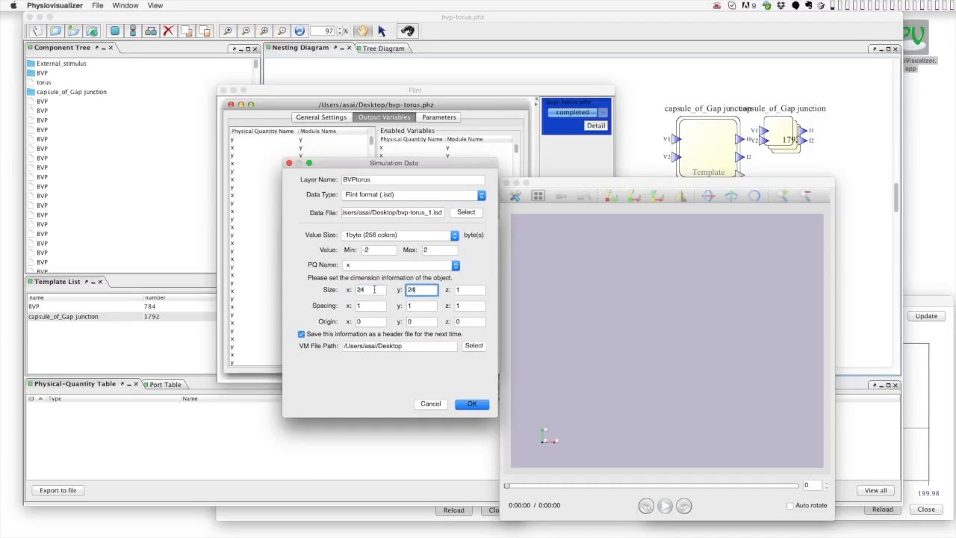
key(Tab)
text(4)
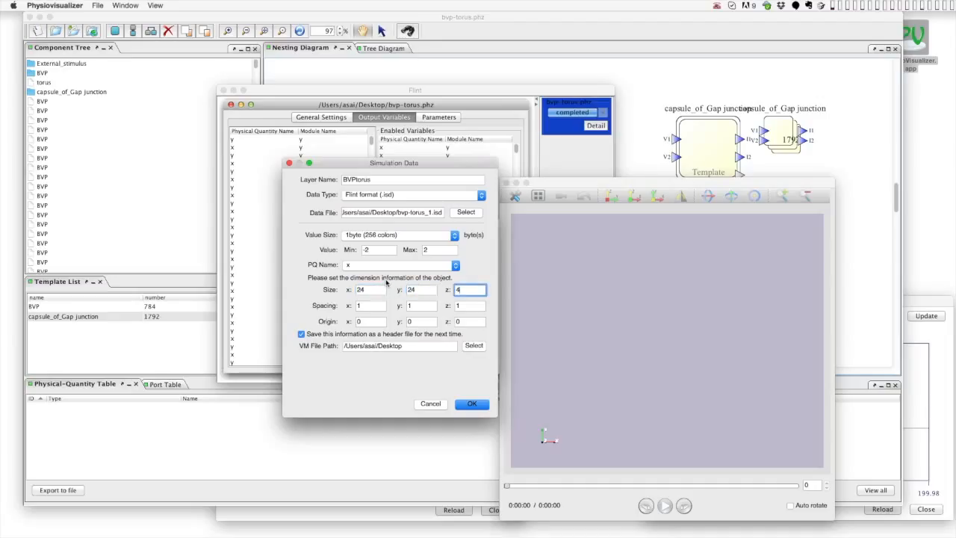
key(Tab)
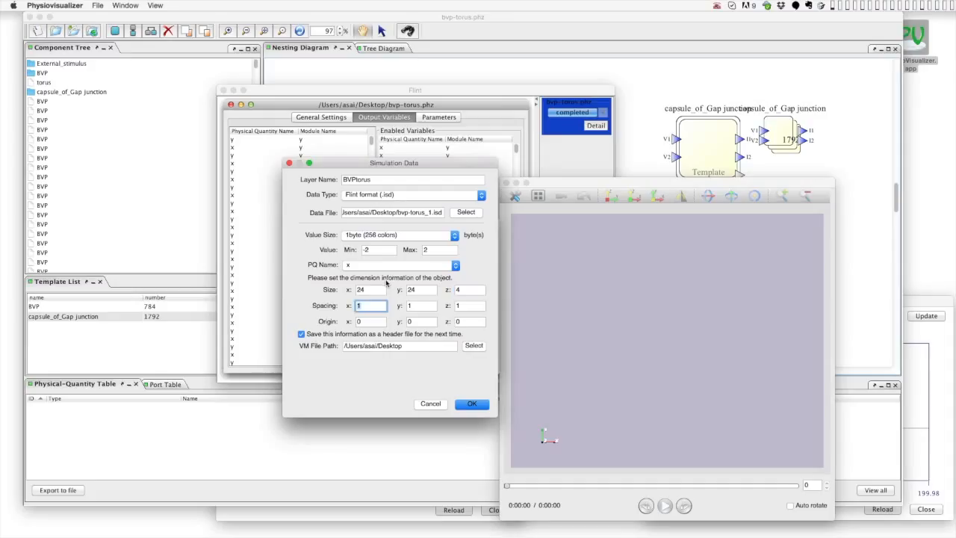
Create a folder named vm on the Desktop, set it as the VM file path, and apply the simulation data settings.
click(449, 346)
click(472, 347)
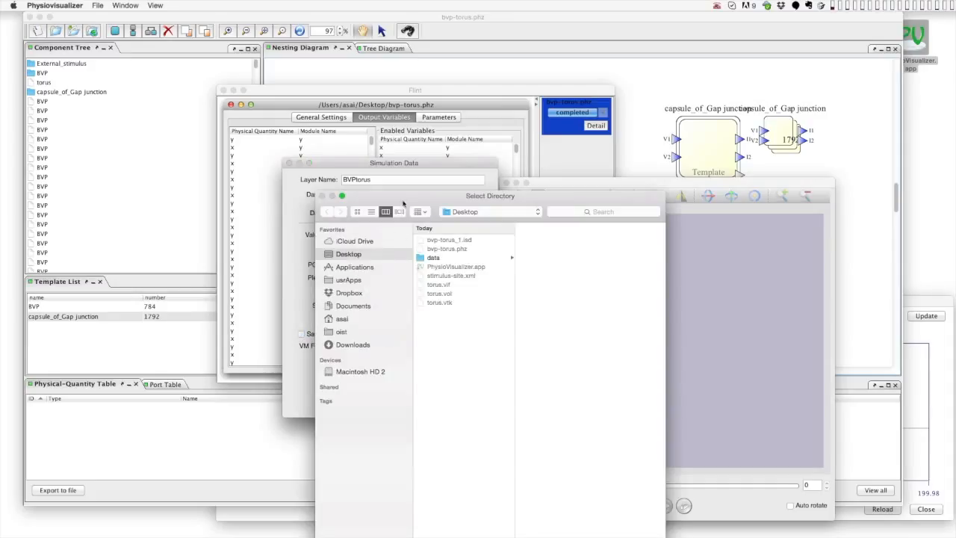
drag(403, 203, 400, 81)
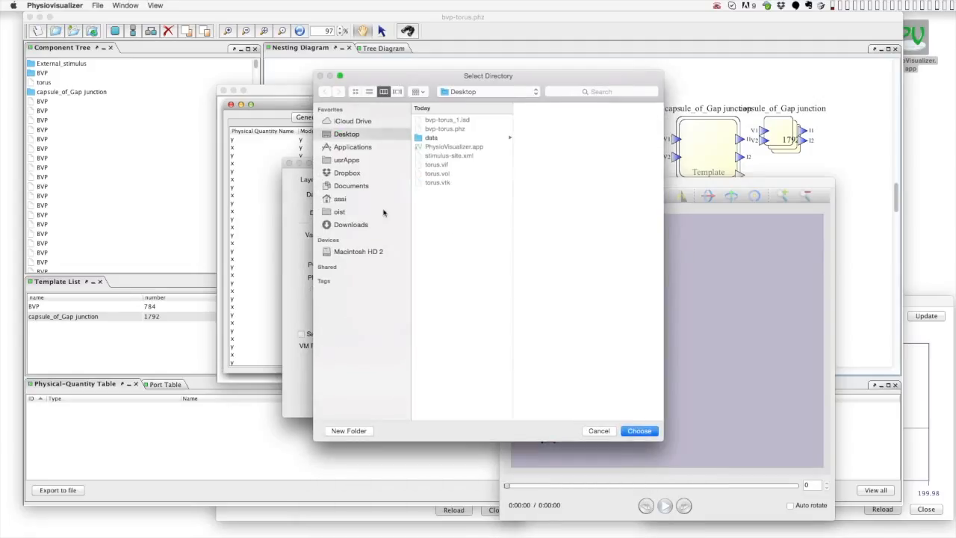
click(354, 432)
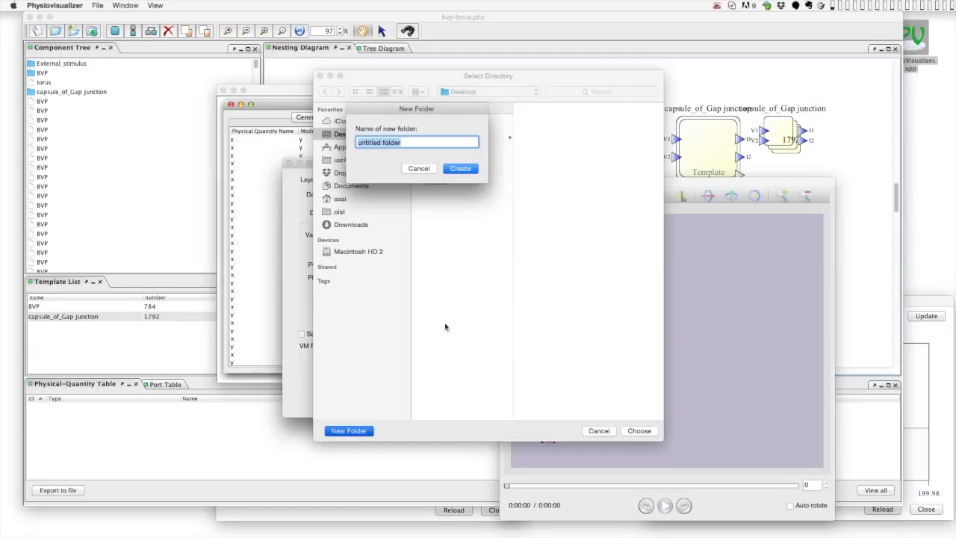
text(vm)
click(461, 168)
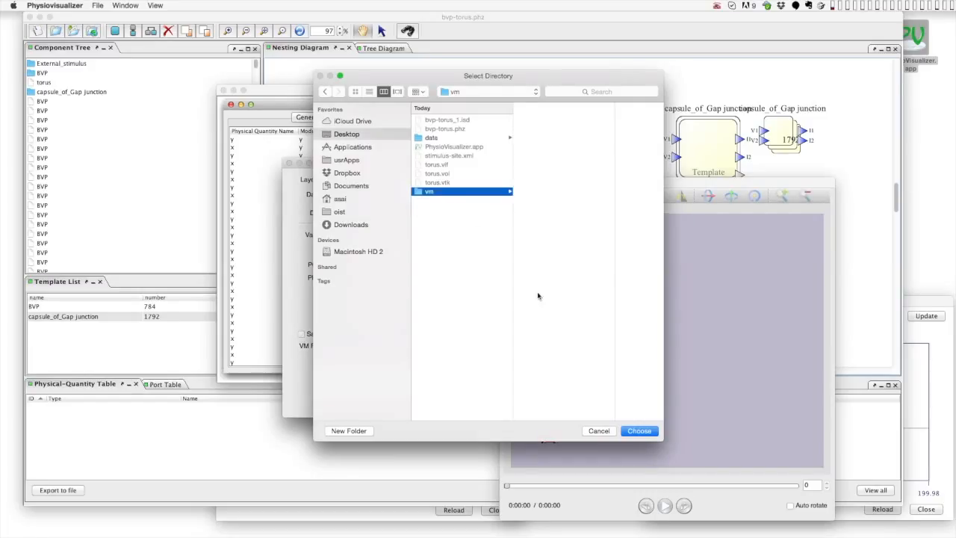
click(649, 432)
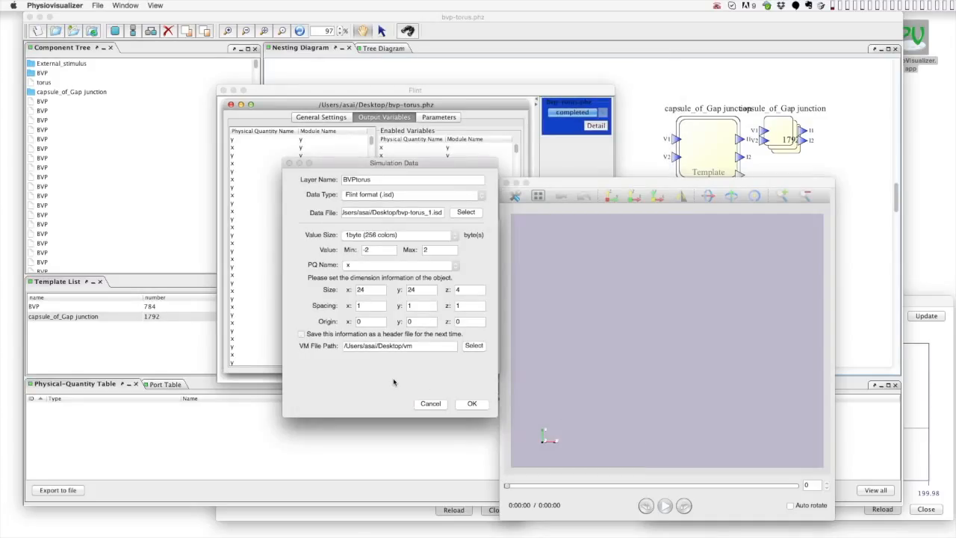
click(472, 404)
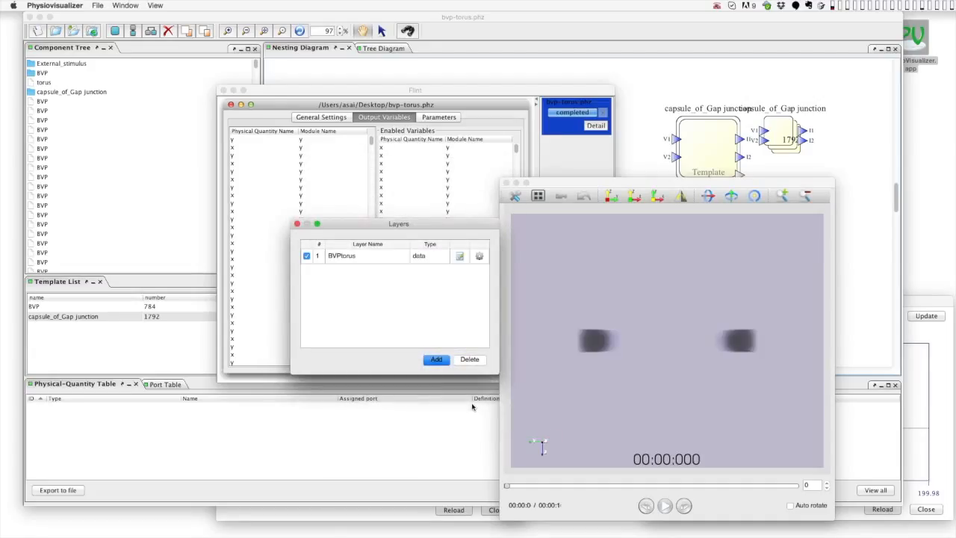
Rotate the torus, scrub the time course to frame 1216, and align the view face-on to the ring.
click(644, 334)
drag(644, 334, 652, 411)
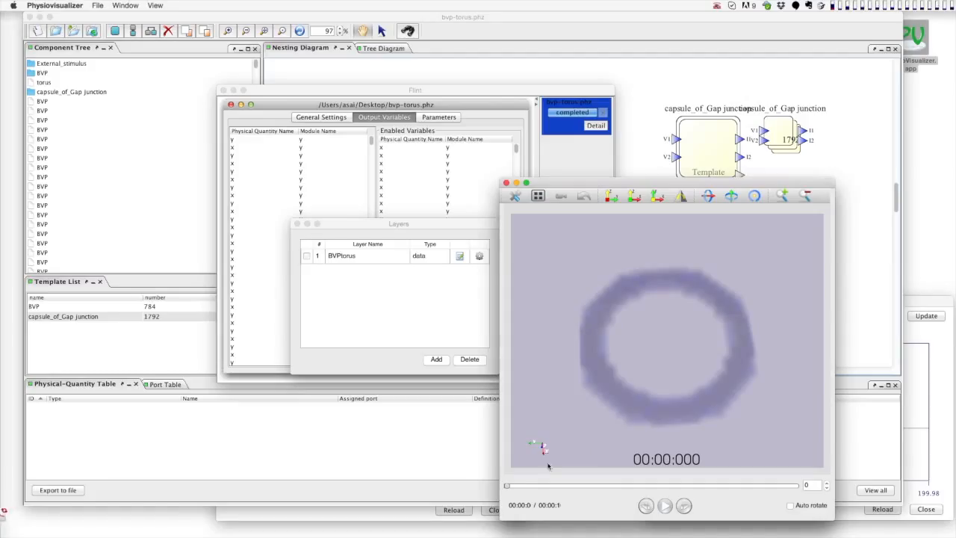
drag(506, 486, 683, 474)
click(634, 198)
click(658, 197)
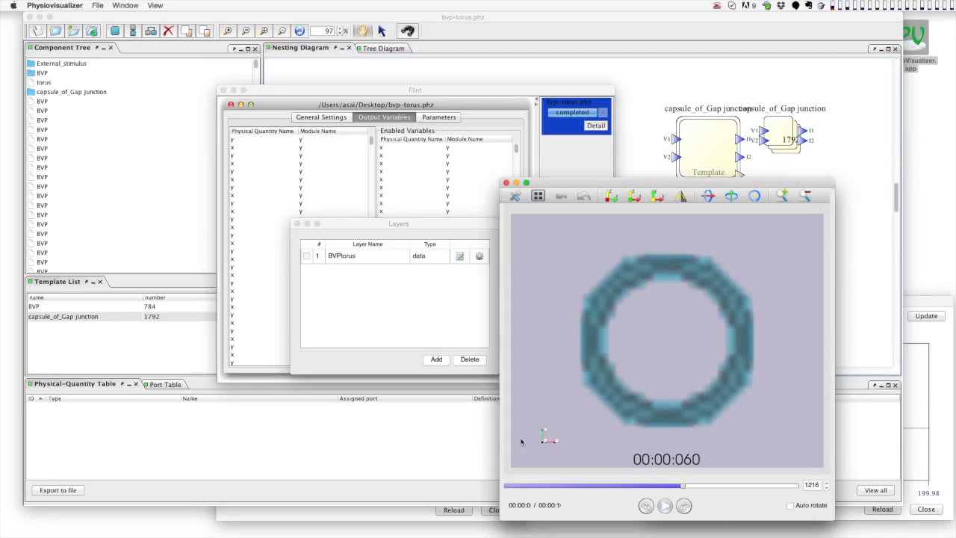
Change the torus rendering from the blurred volume to solid voxel surfaces and tilt it in 3D.
click(156, 6)
click(165, 53)
drag(595, 419, 556, 448)
Scrub through the simulation and split the display into ZY, ZX and YX plane slices beside the 3D view, stopping at frame 1333.
click(572, 487)
drag(572, 487, 706, 484)
click(537, 195)
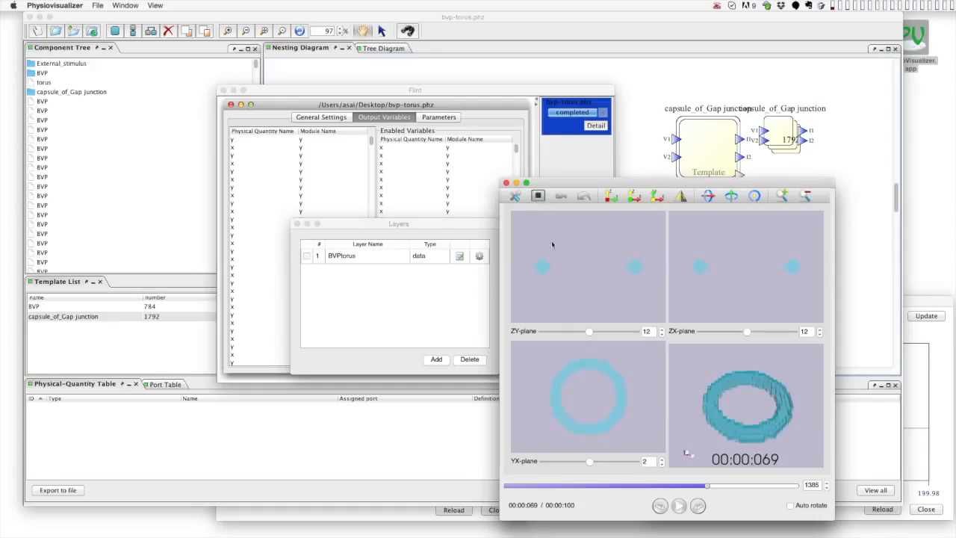
drag(548, 485, 699, 486)
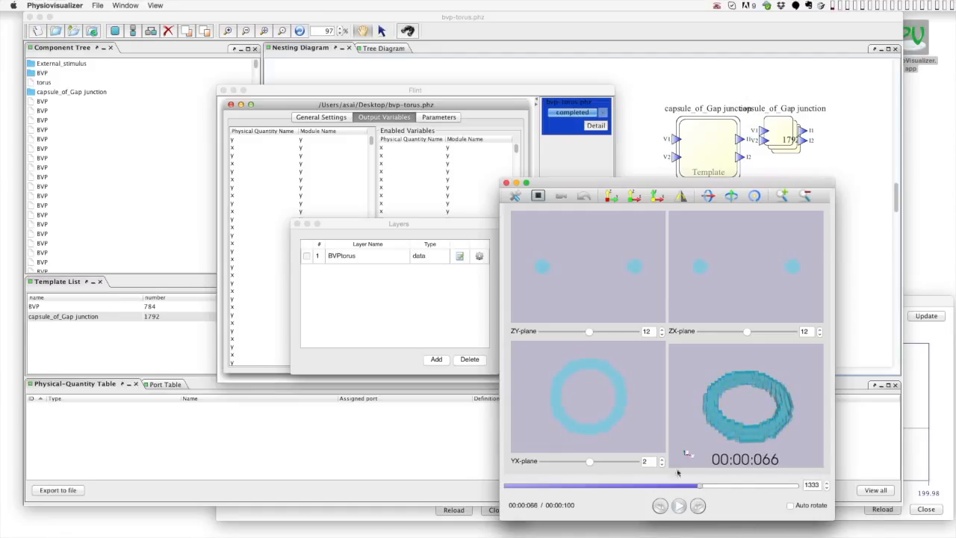
Open the Time Course Graph and plot curves for five points around the ring in the YX-plane slice.
click(98, 6)
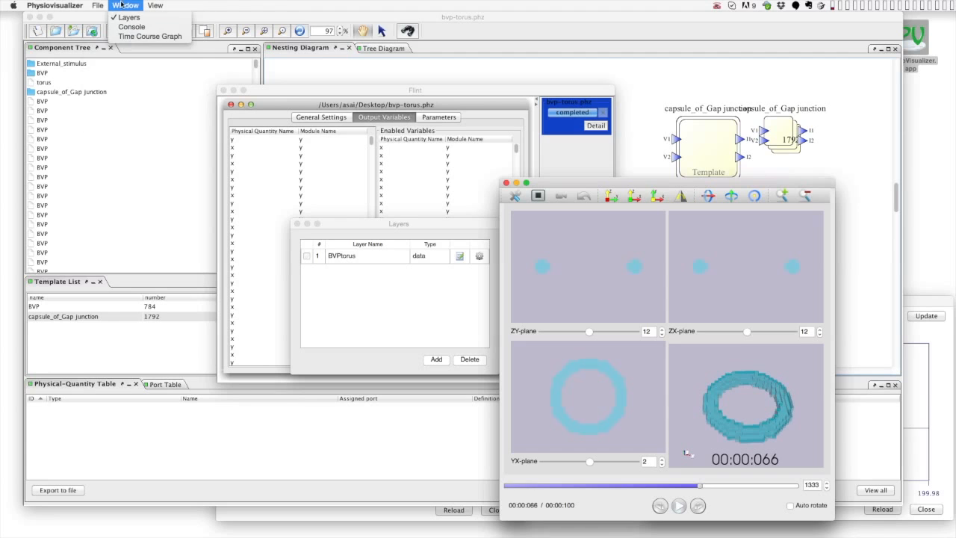
click(150, 35)
drag(358, 364, 327, 237)
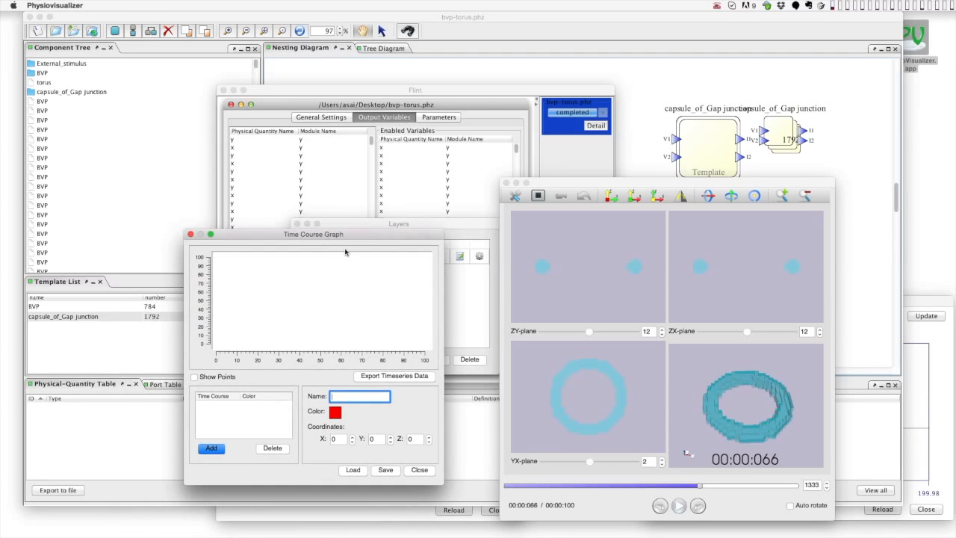
click(588, 367)
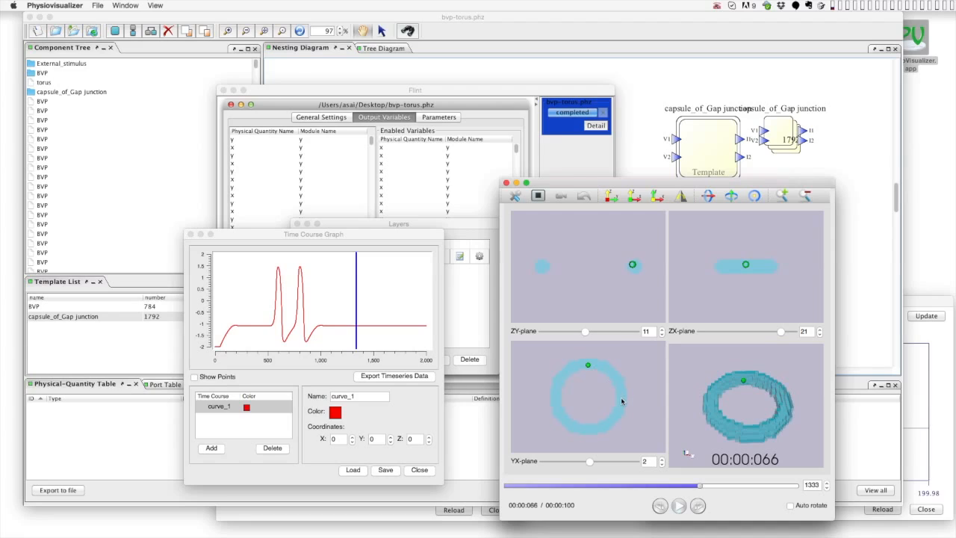
click(621, 400)
click(560, 381)
click(555, 400)
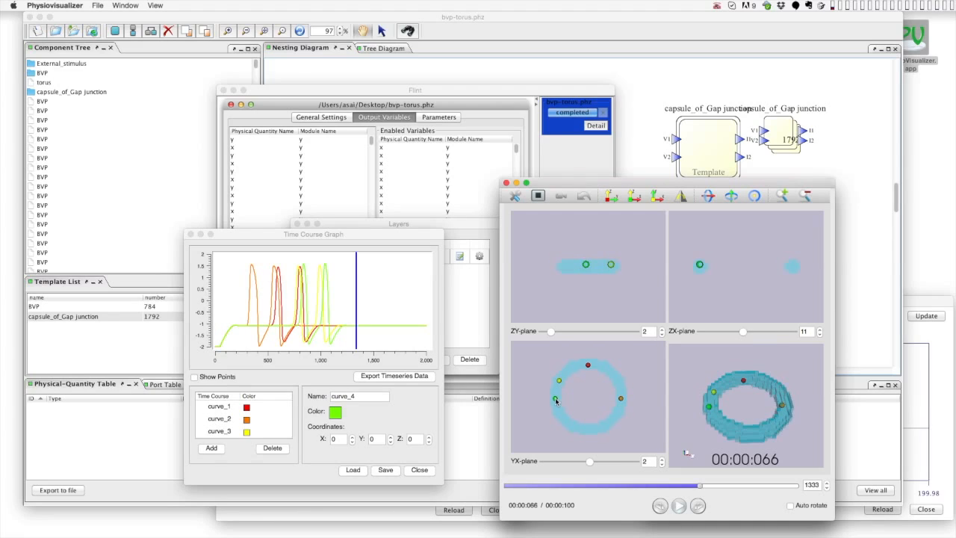
click(563, 420)
Move the curve_1 point to X 18, Y 18, Z 2 on the ring, and play the simulation from near its start.
mouse_move(589, 367)
mouse_down()
mouse_move(571, 372)
mouse_move(615, 344)
mouse_up()
drag(558, 476, 525, 476)
click(696, 499)
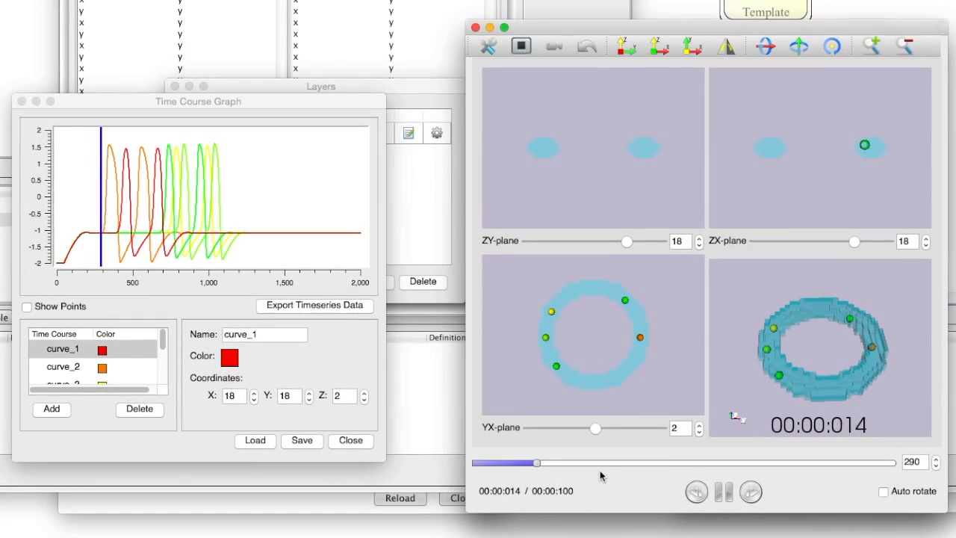